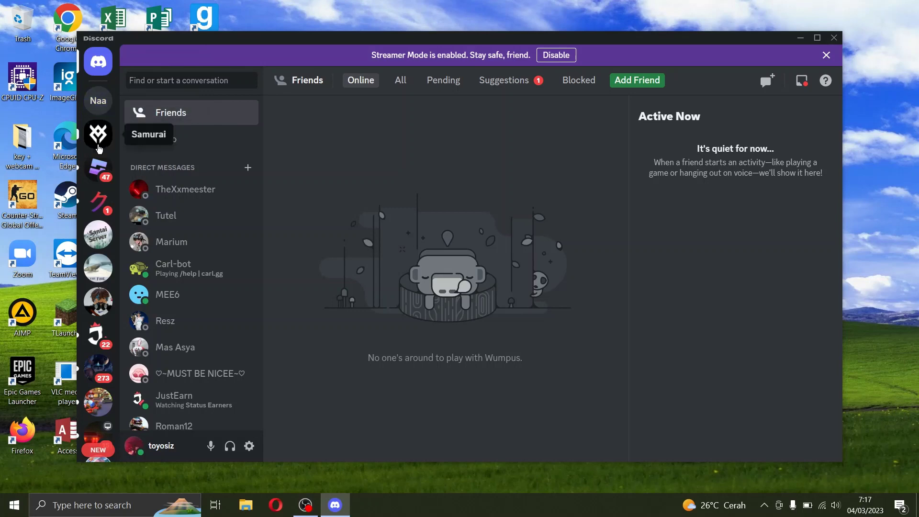
Step: Start creating a new server of your own and skip the question about its intended audience
scroll(101, 120, down, 6)
scroll(144, 286, down, 6)
scroll(98, 335, down, 6)
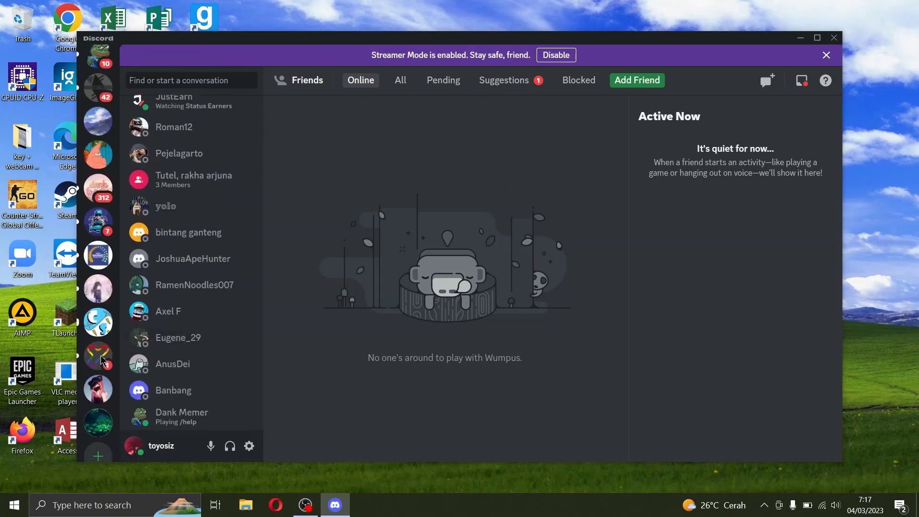
click(98, 409)
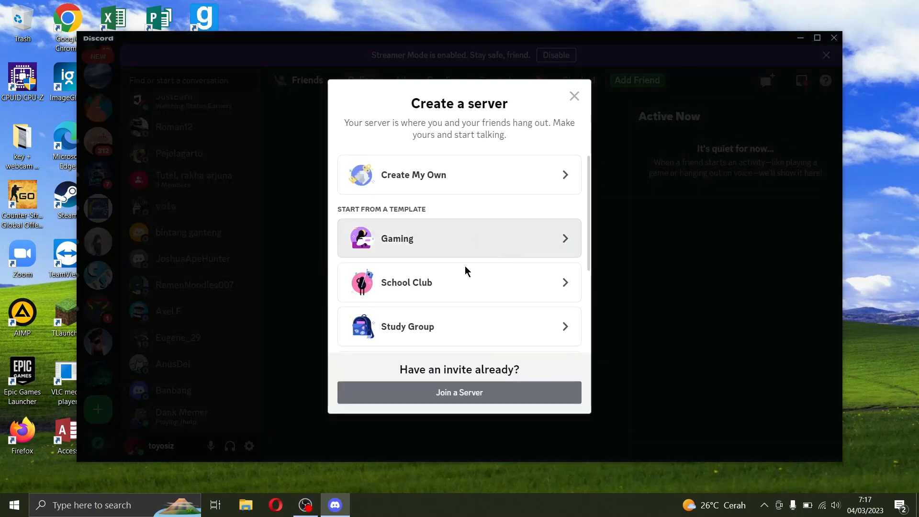
click(490, 168)
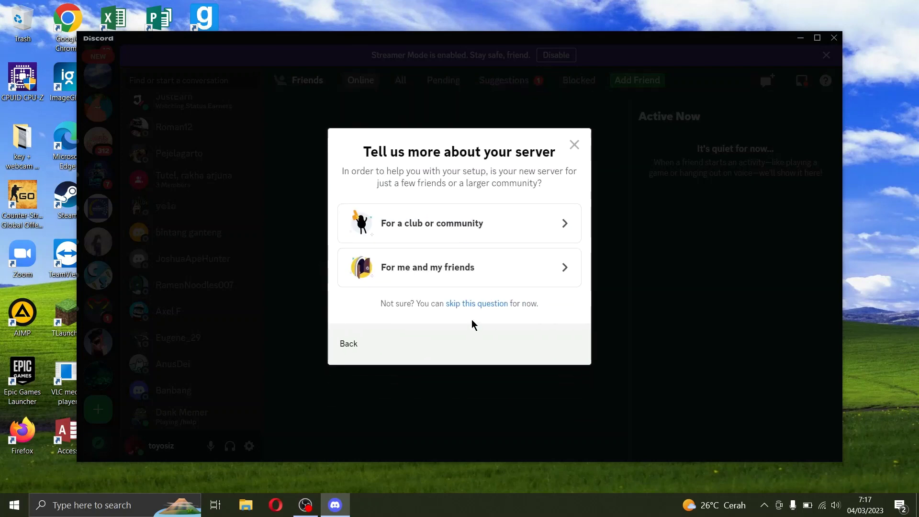
click(478, 304)
Step: Name the new server "tutorial" and create it
drag(472, 294, 251, 284)
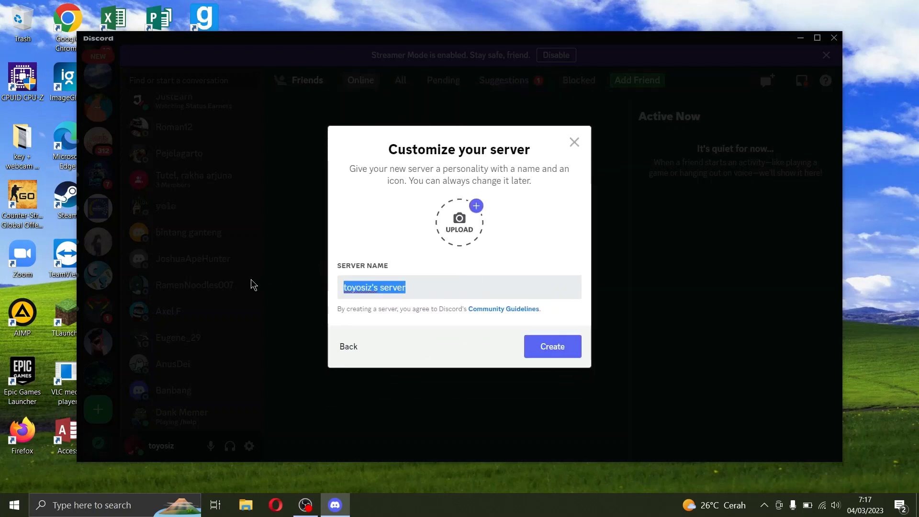
key(BackSpace)
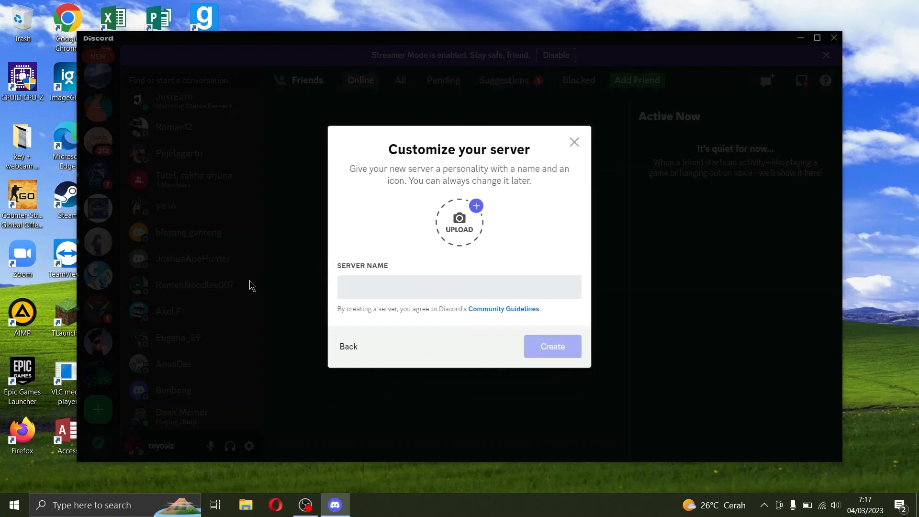
text(tutorial)
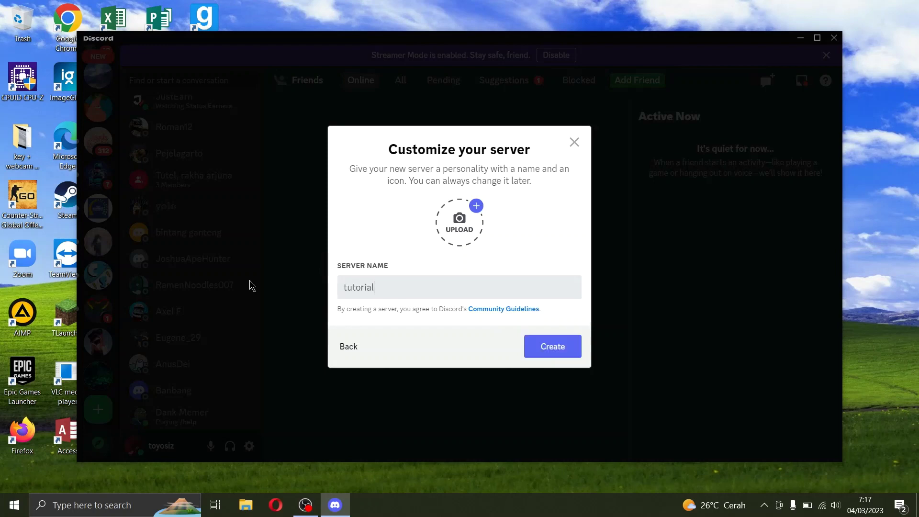
key(Return)
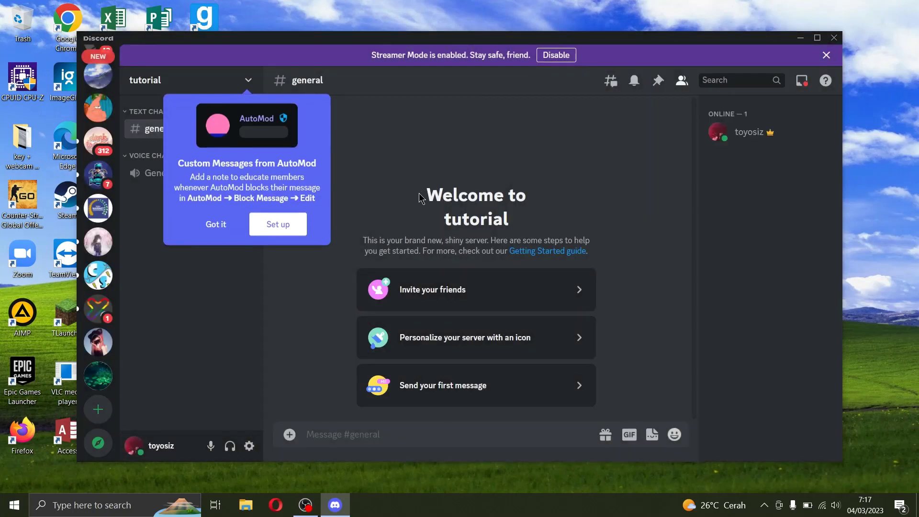
Step: Dismiss the AutoMod tip and check which roles can be assigned from the server owner's profile
click(216, 222)
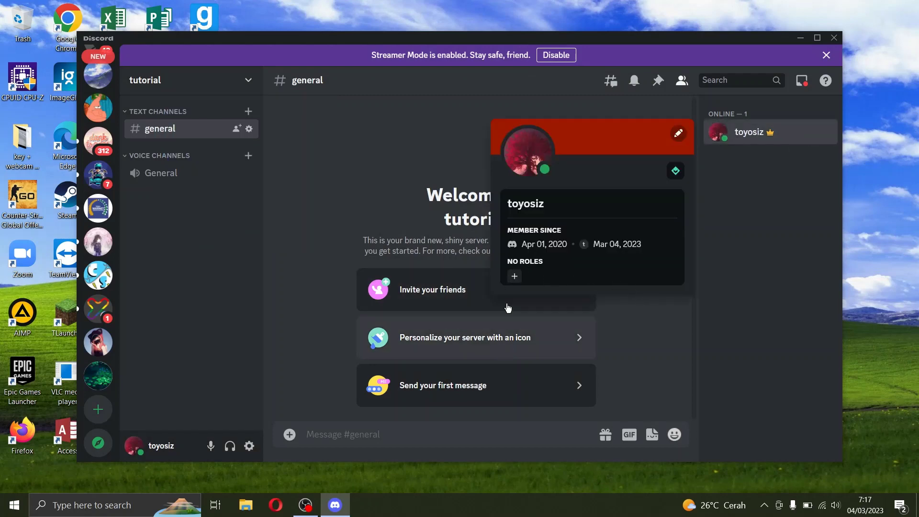
click(515, 277)
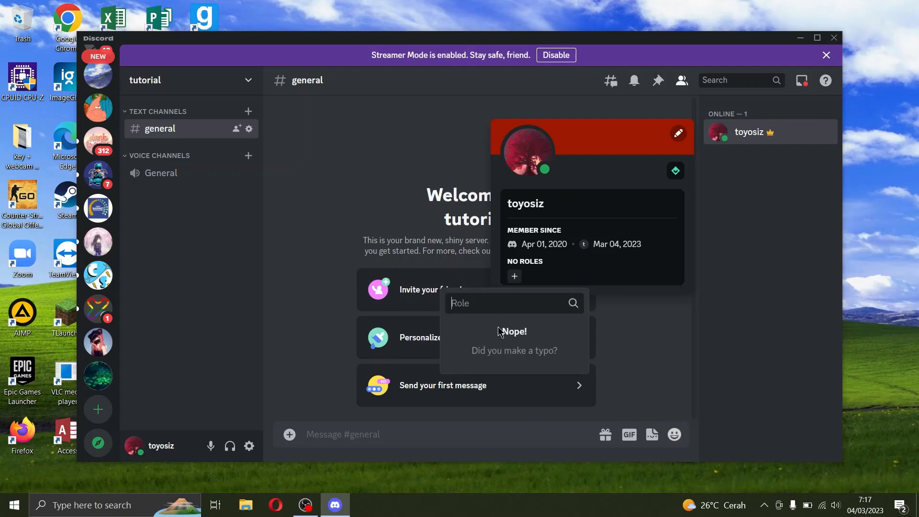
click(731, 139)
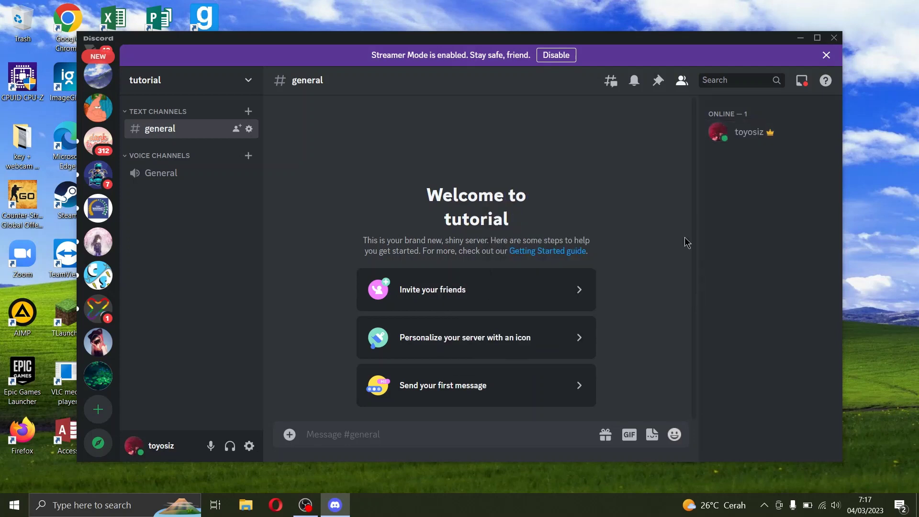
Step: Create a new role in the settings of the tutorial server
click(246, 82)
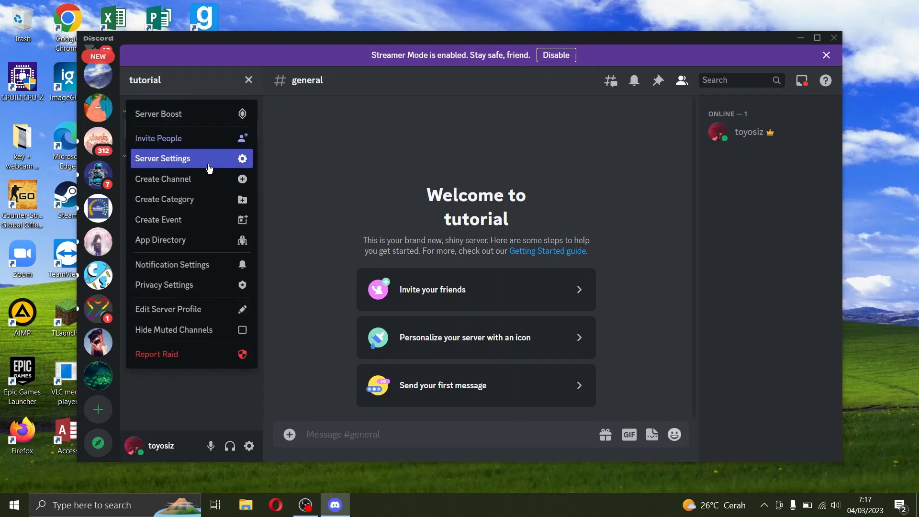
click(233, 160)
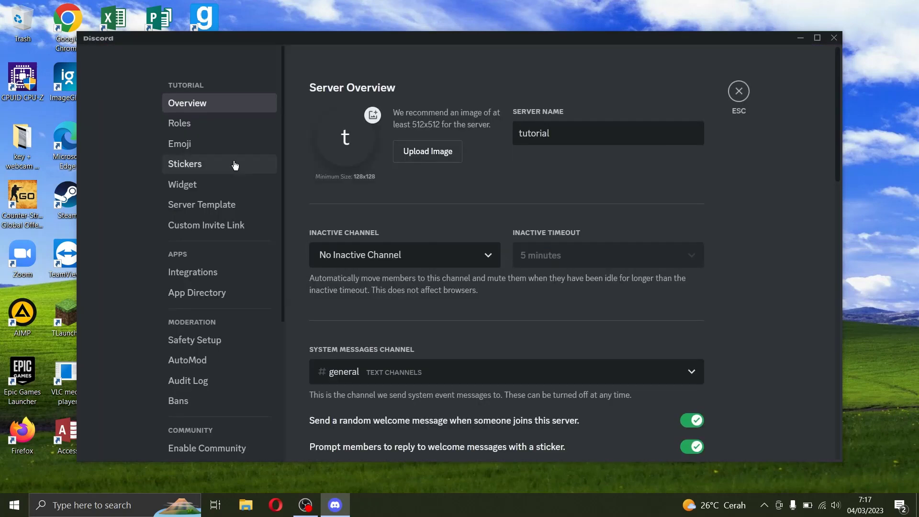
click(205, 125)
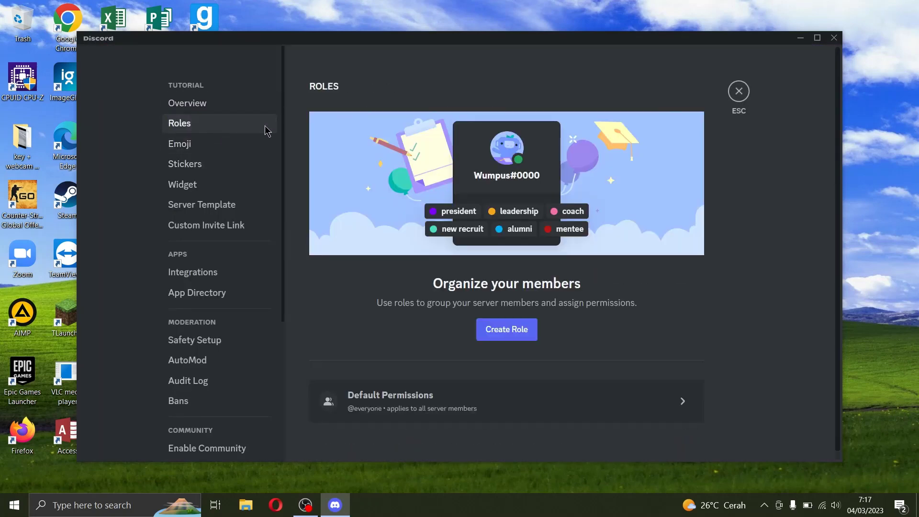
click(512, 329)
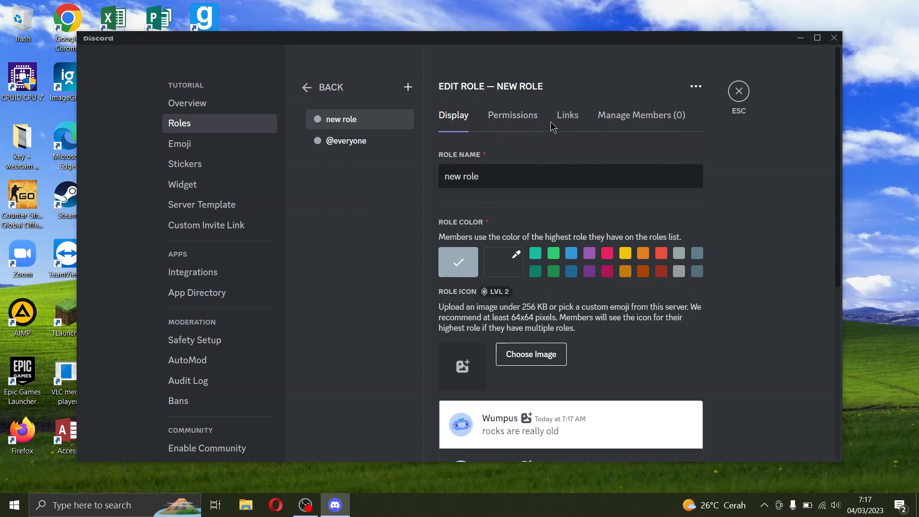
Step: Enable the Administrator and Manage Events permissions for the new role
click(524, 120)
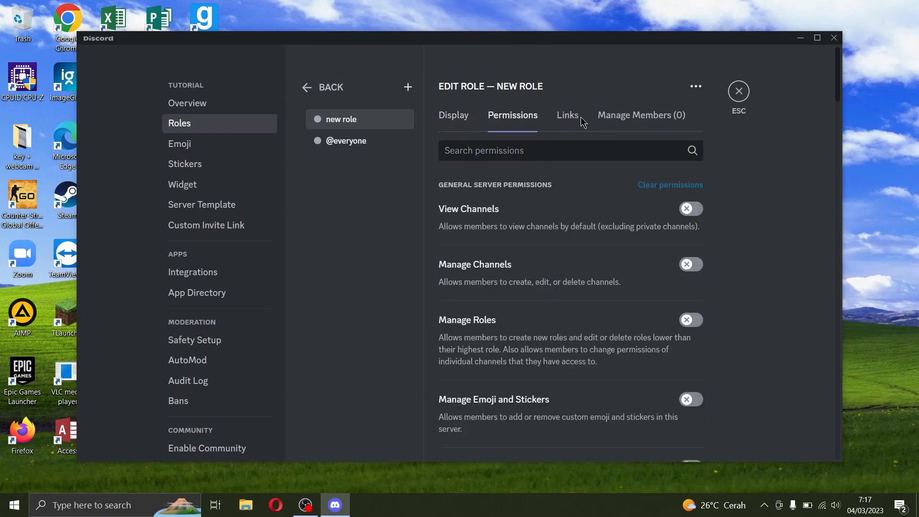
click(569, 117)
click(641, 115)
click(524, 117)
scroll(555, 215, down, 20)
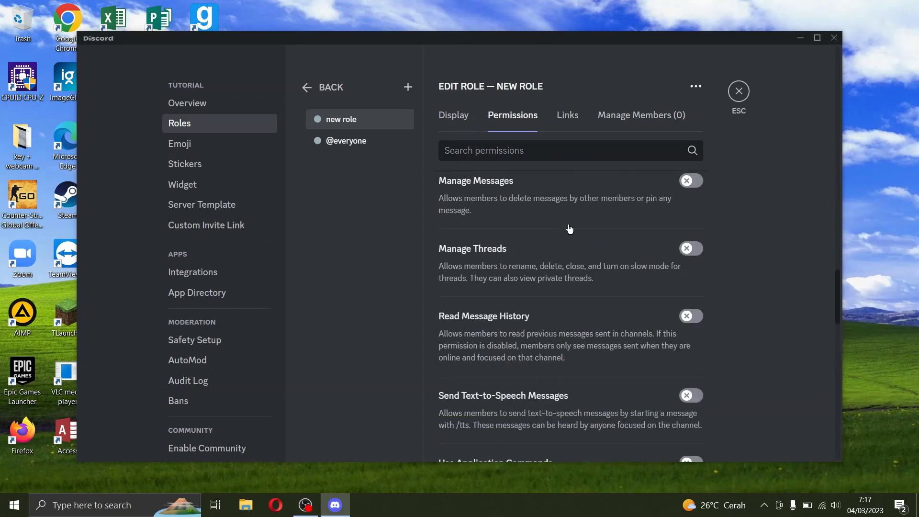
scroll(569, 229, down, 20)
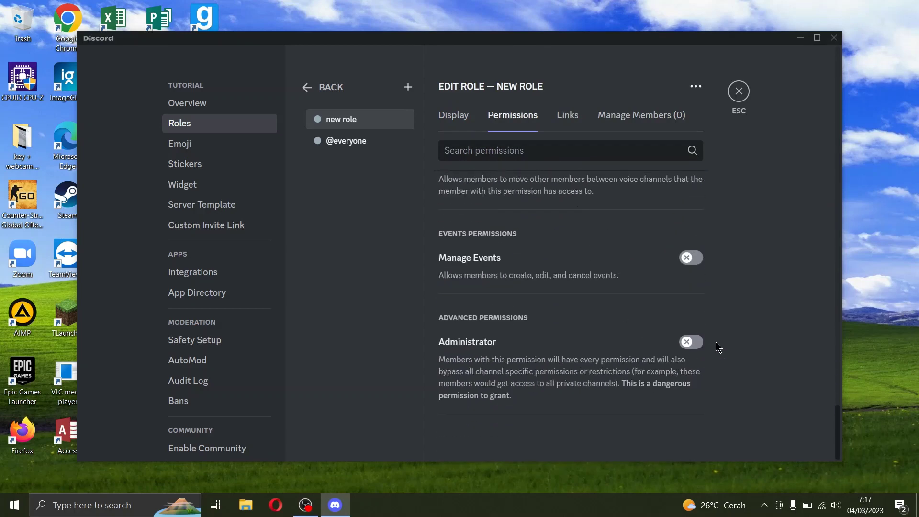
click(693, 346)
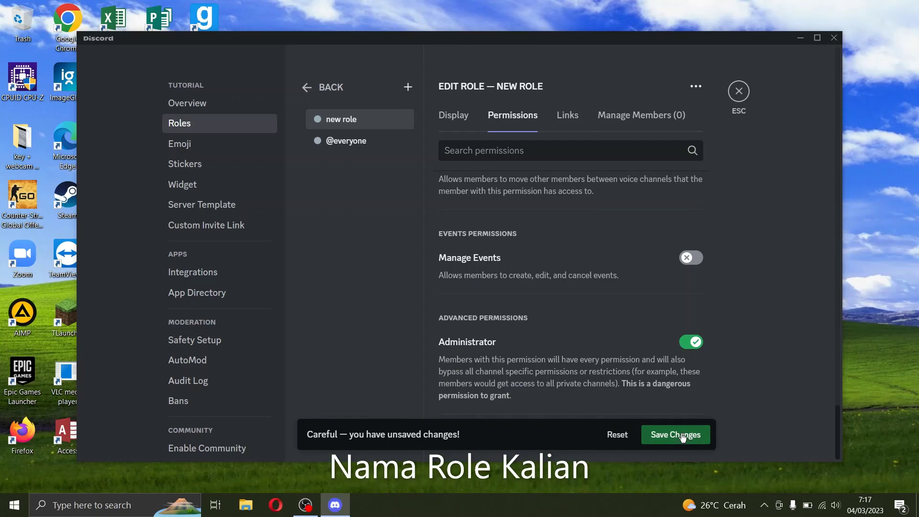
click(689, 258)
Step: Rename the new role as "Admin"
scroll(624, 281, up, 5)
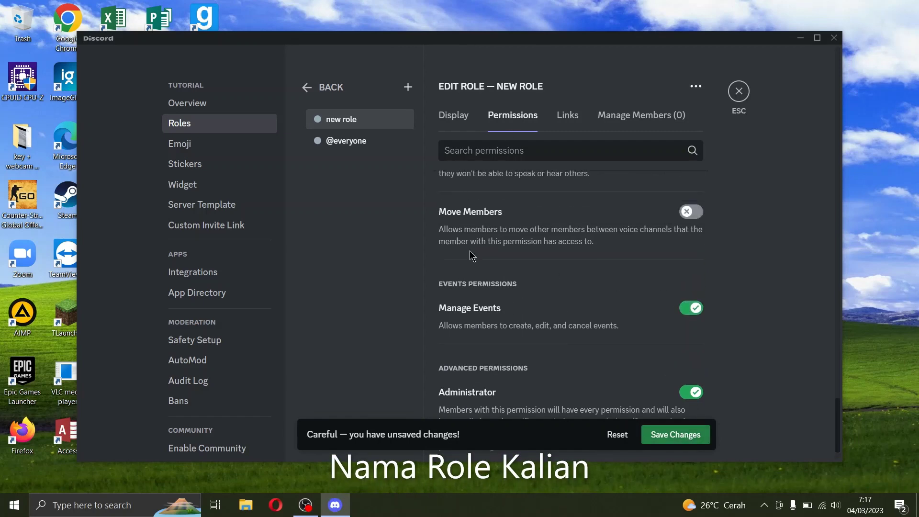
scroll(634, 281, up, 3)
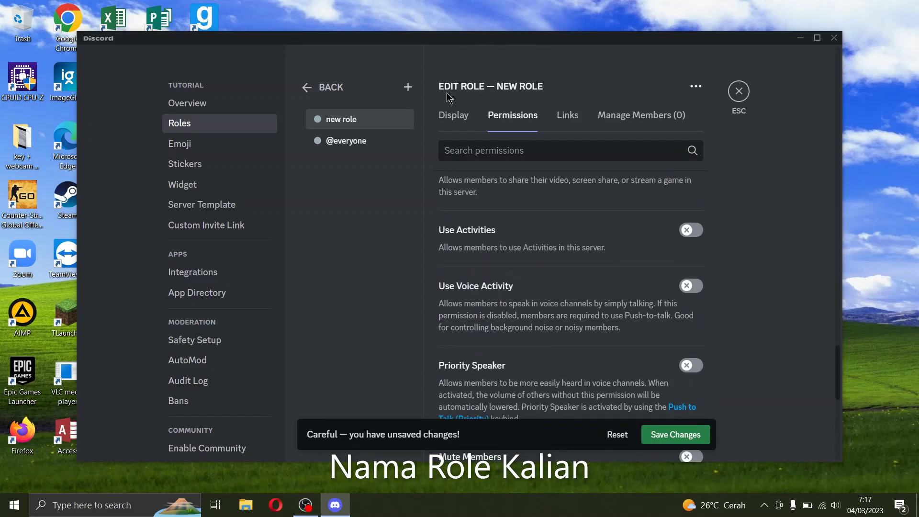
click(445, 120)
drag(507, 168, 401, 191)
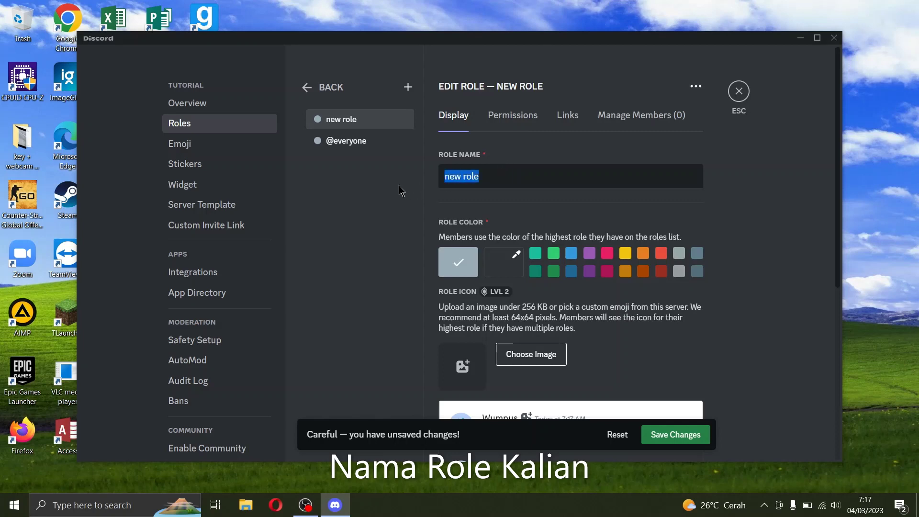
key(BackSpace)
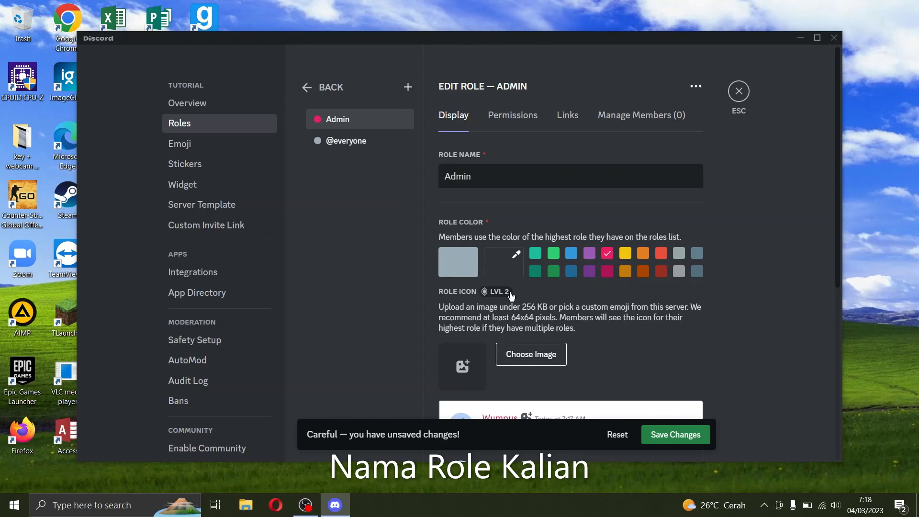
Step: Try the purple, pink and default colors for the Admin role and review its remaining display options
click(589, 254)
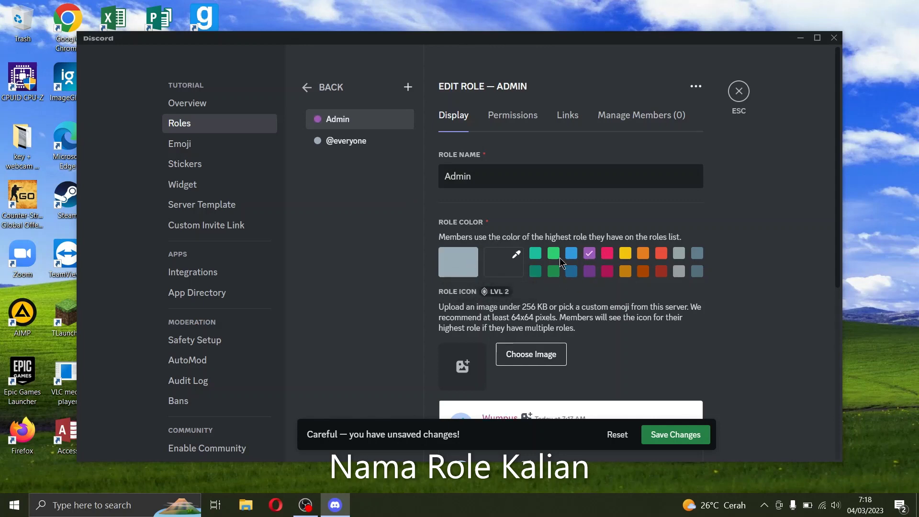
click(607, 253)
scroll(472, 281, down, 1)
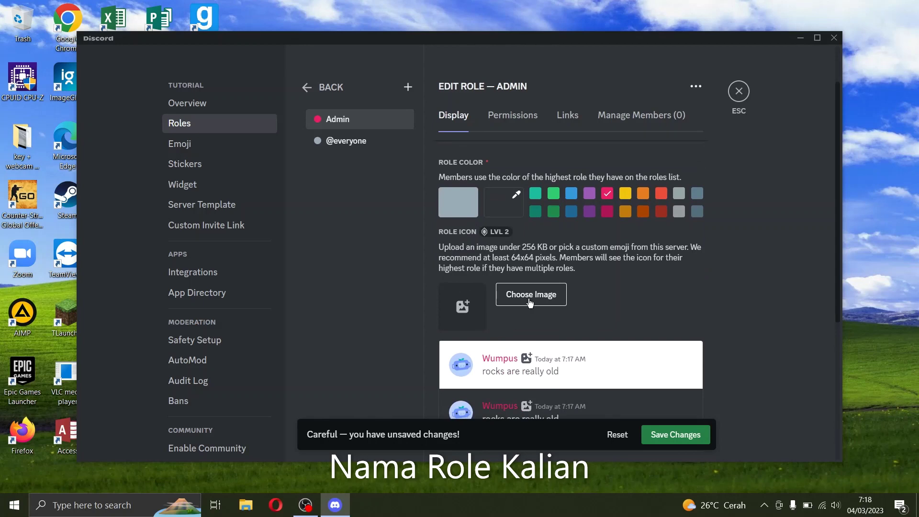
scroll(528, 301, down, 1)
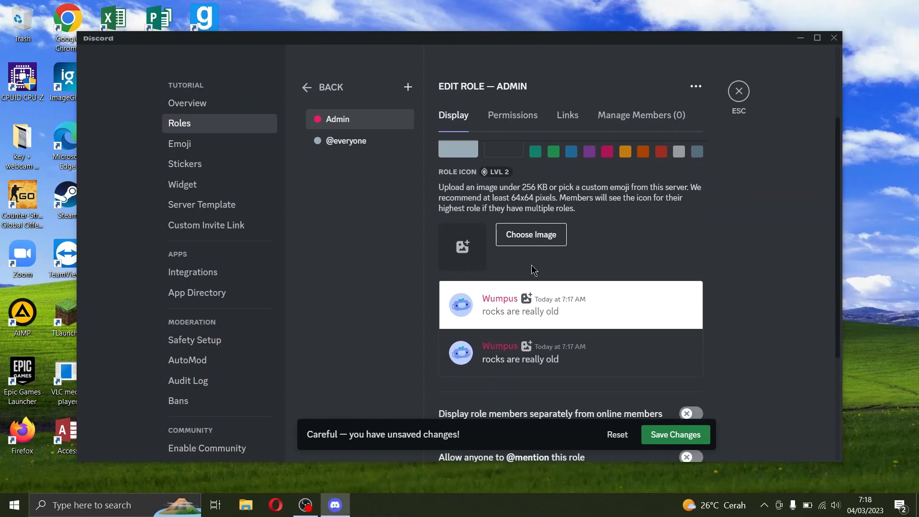
scroll(463, 303, down, 2)
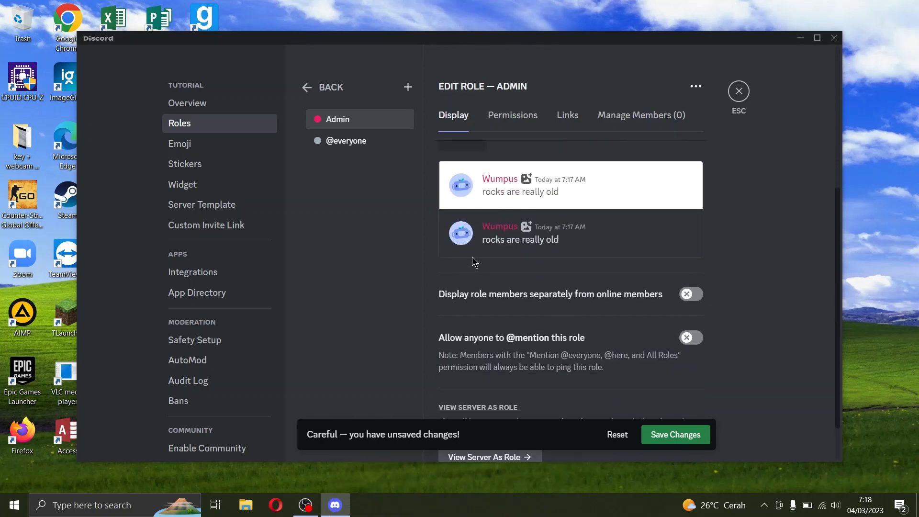
scroll(484, 254, down, 1)
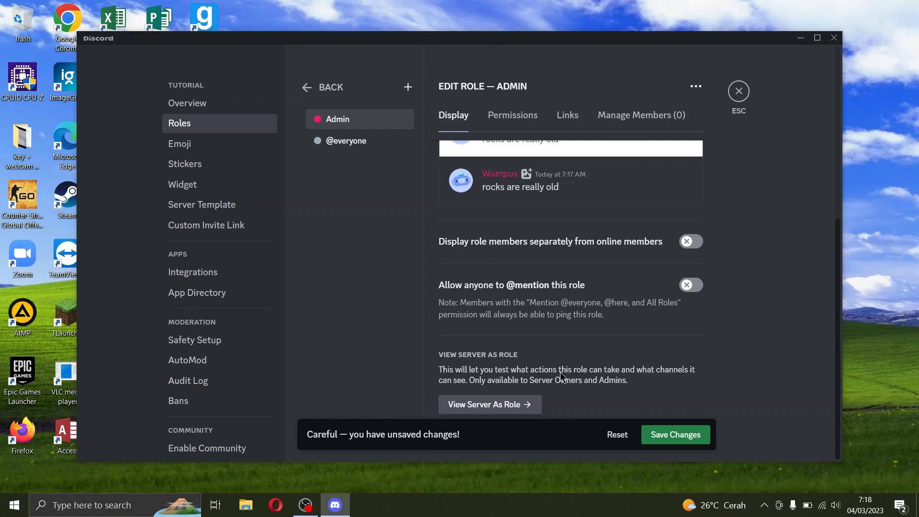
scroll(481, 297, up, 5)
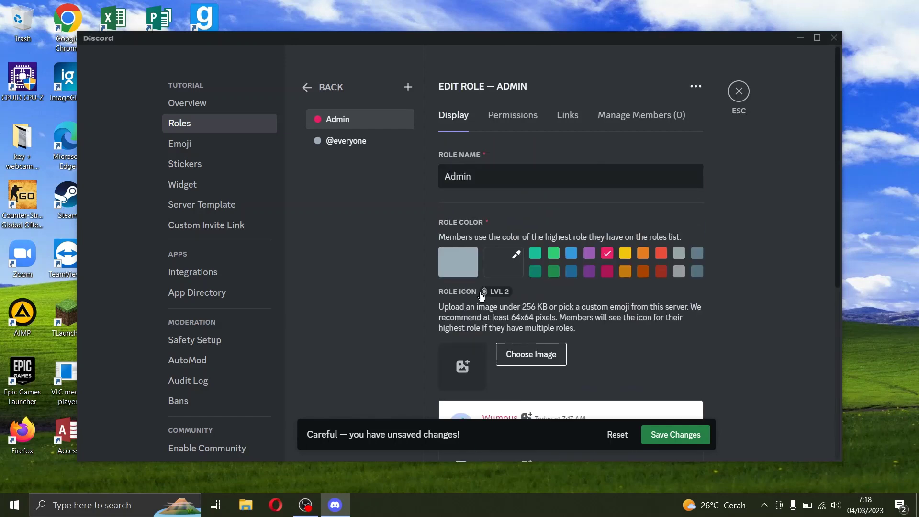
click(469, 267)
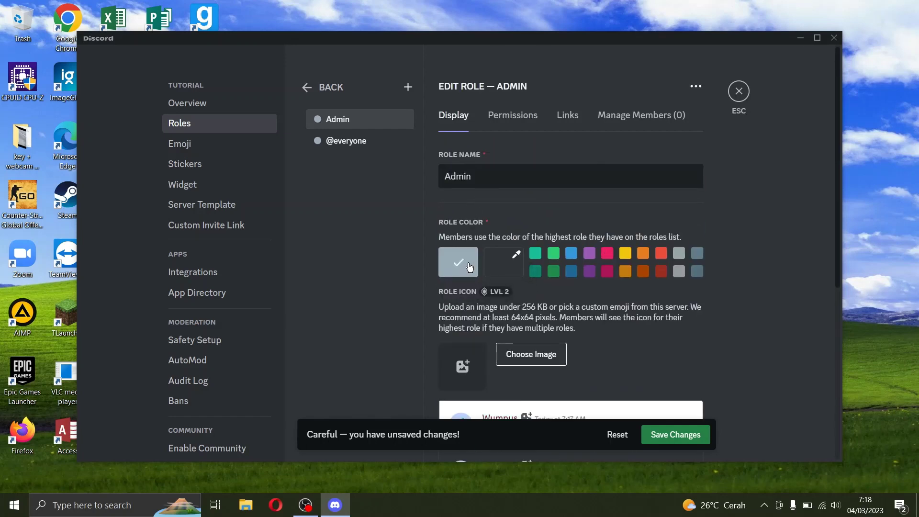
Step: Give the Admin role a custom bright red color and save the role changes
click(503, 262)
click(661, 264)
click(782, 312)
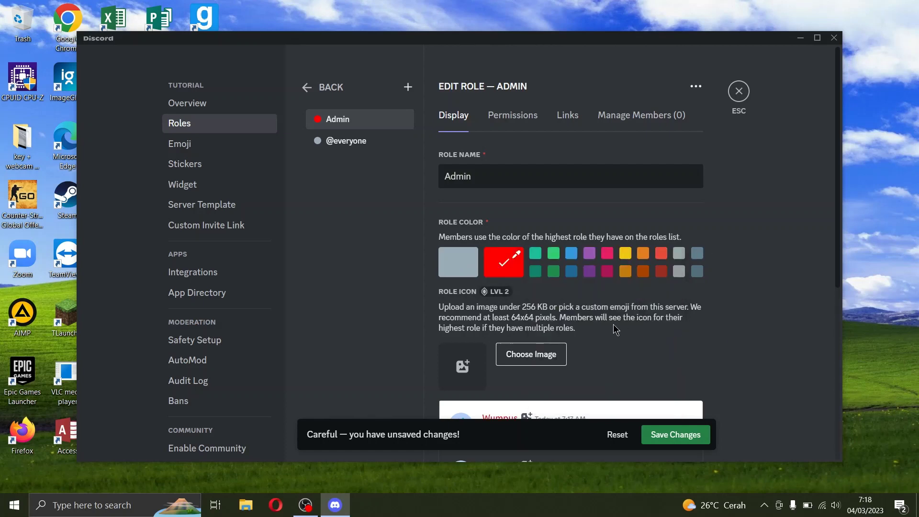
scroll(584, 308, down, 5)
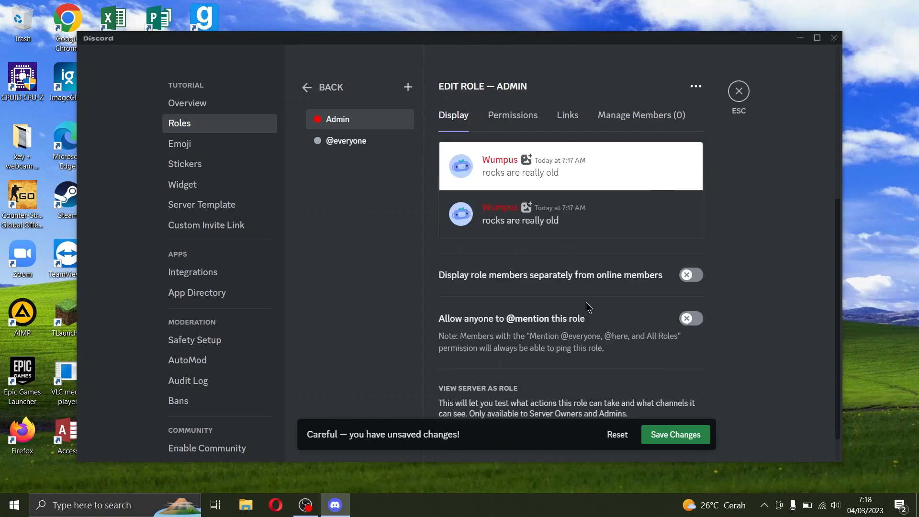
click(673, 437)
Step: Add the server owner as a member of the Admin role
scroll(523, 217, up, 5)
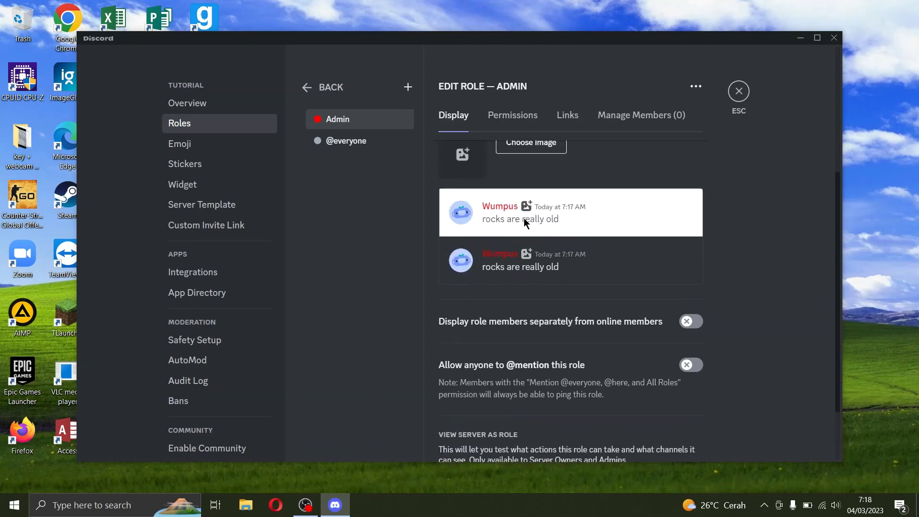
click(512, 115)
click(567, 115)
click(656, 129)
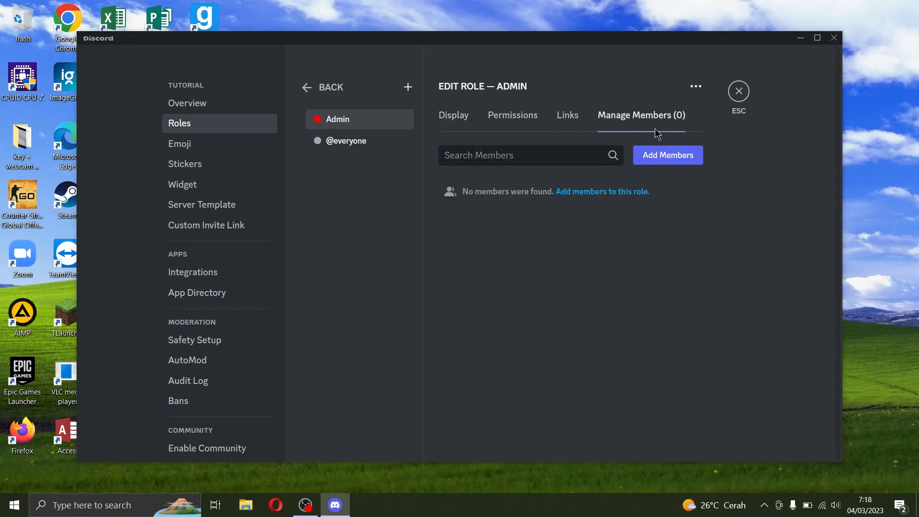
click(663, 156)
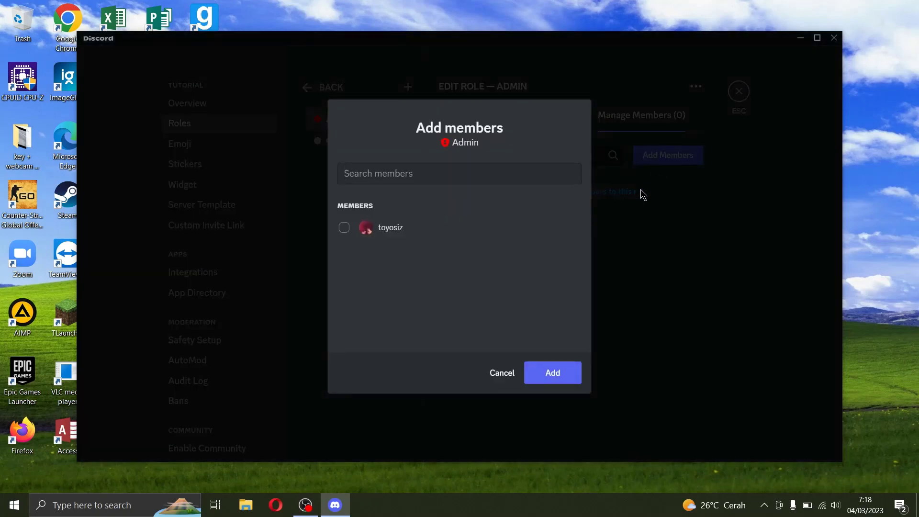
click(453, 230)
click(573, 381)
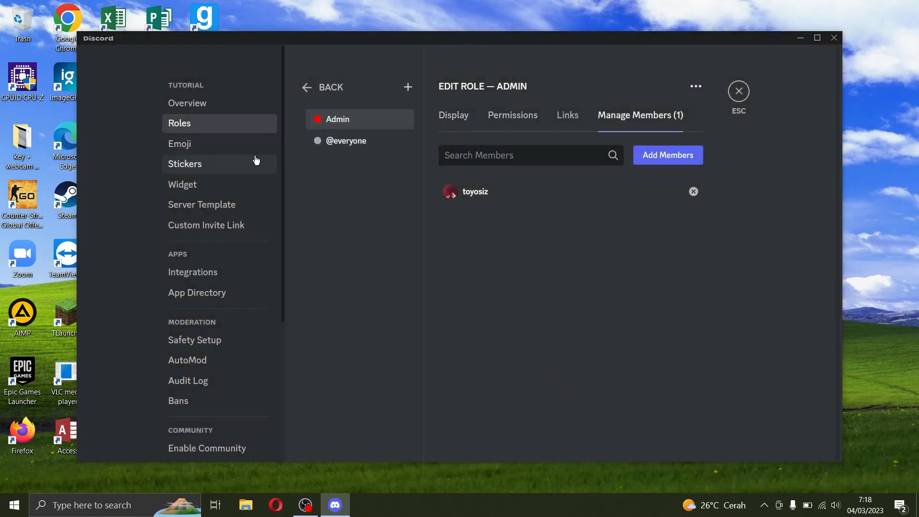
Step: Create another role named "Member" with the green color and review its remaining display options
click(469, 122)
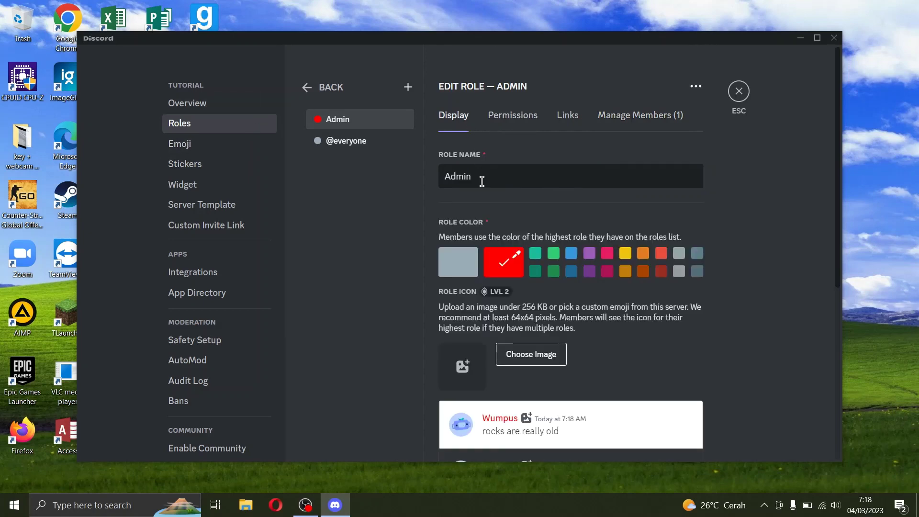
click(408, 88)
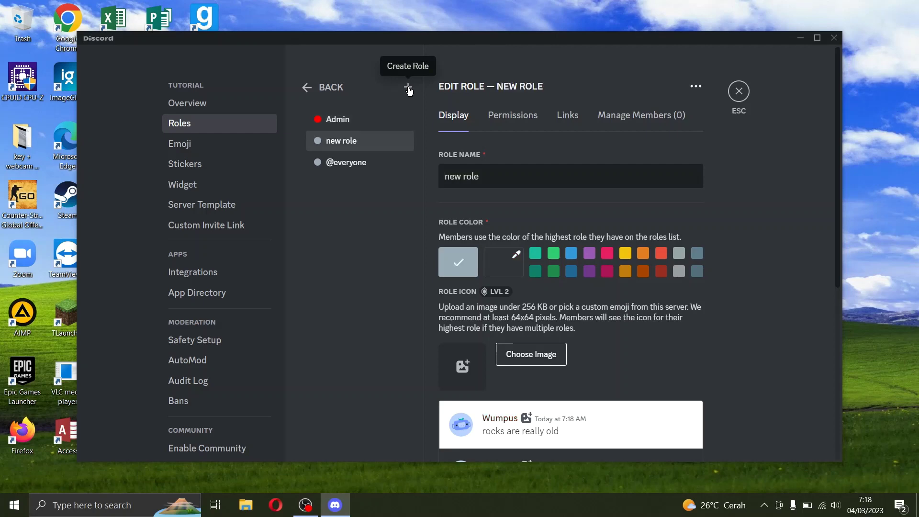
triple_click(503, 168)
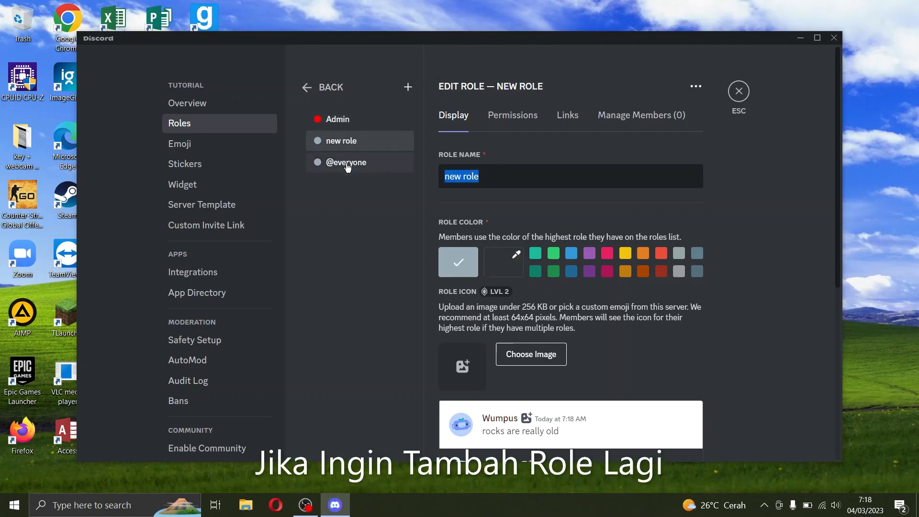
text(Member)
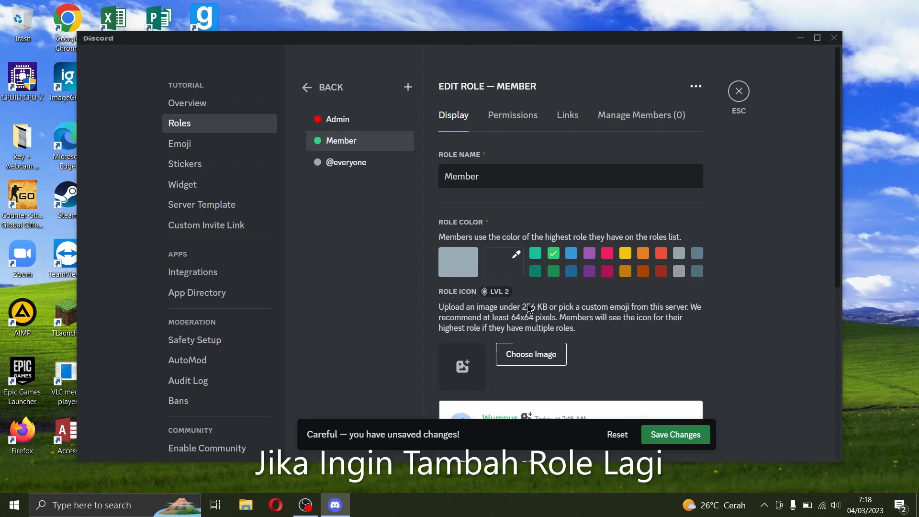
scroll(528, 308, down, 6)
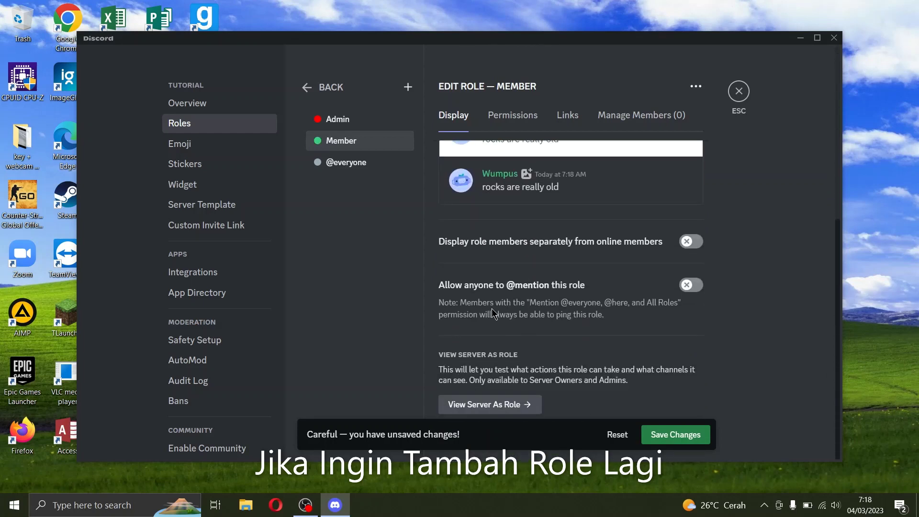
scroll(494, 314, up, 6)
Step: Turn on the View Channels permission for the Member role
click(515, 115)
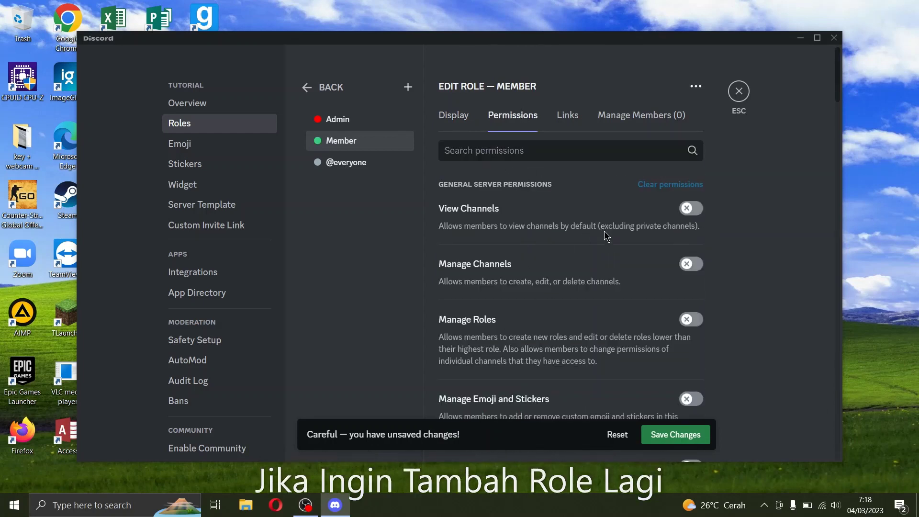
click(690, 211)
scroll(620, 326, down, 4)
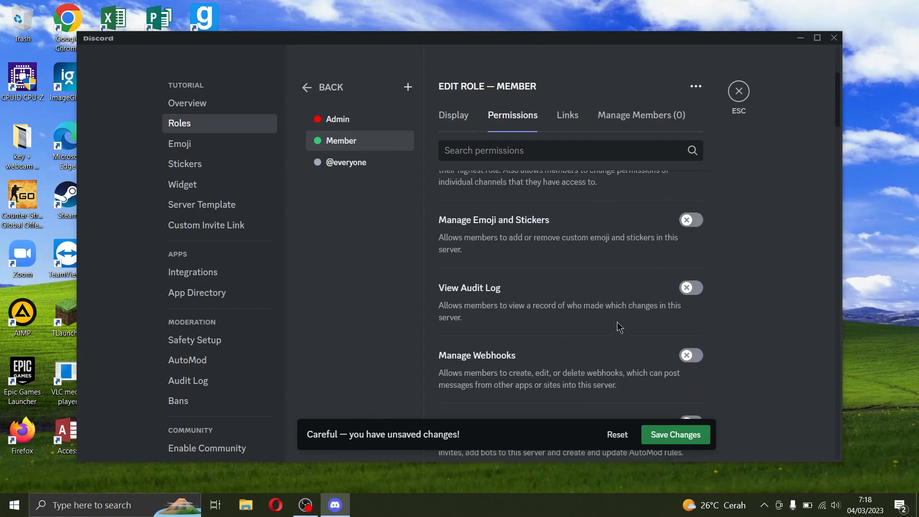
Step: Add the server owner to the Member role and save the role changes
click(636, 116)
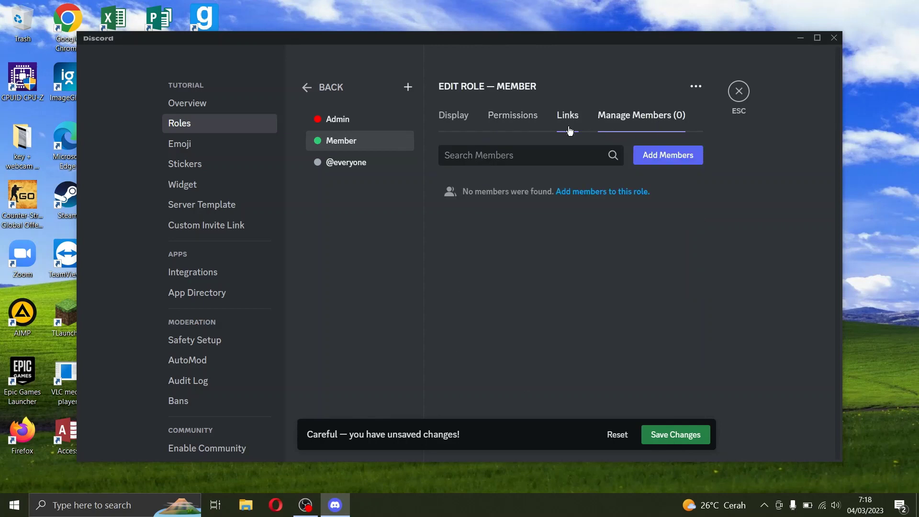
click(567, 115)
click(636, 129)
click(624, 191)
click(362, 233)
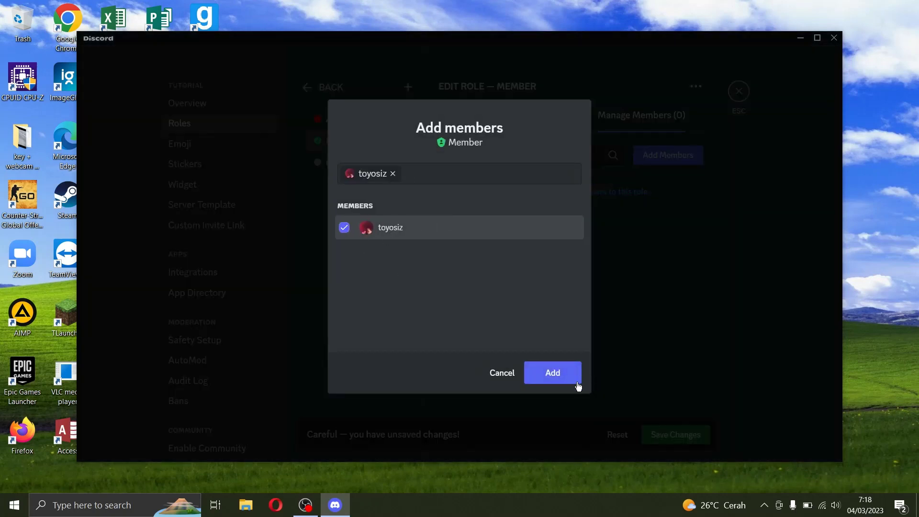
click(546, 372)
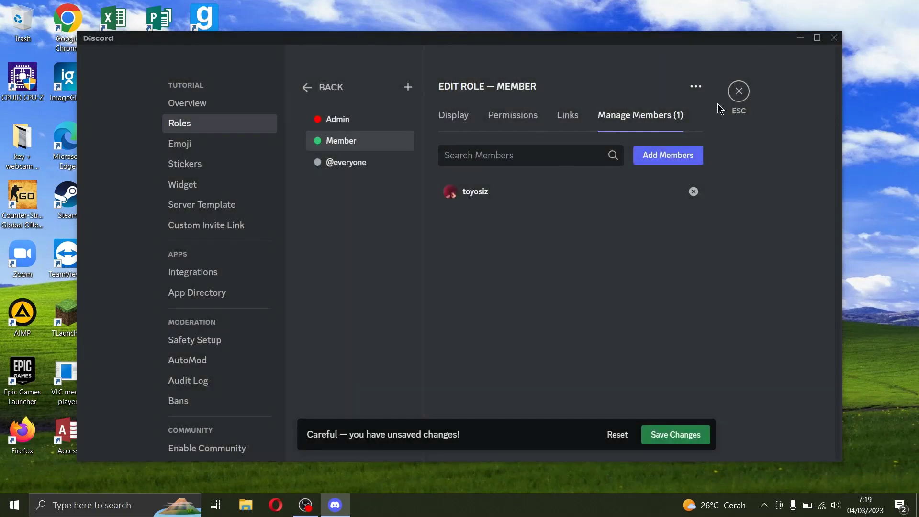
click(684, 433)
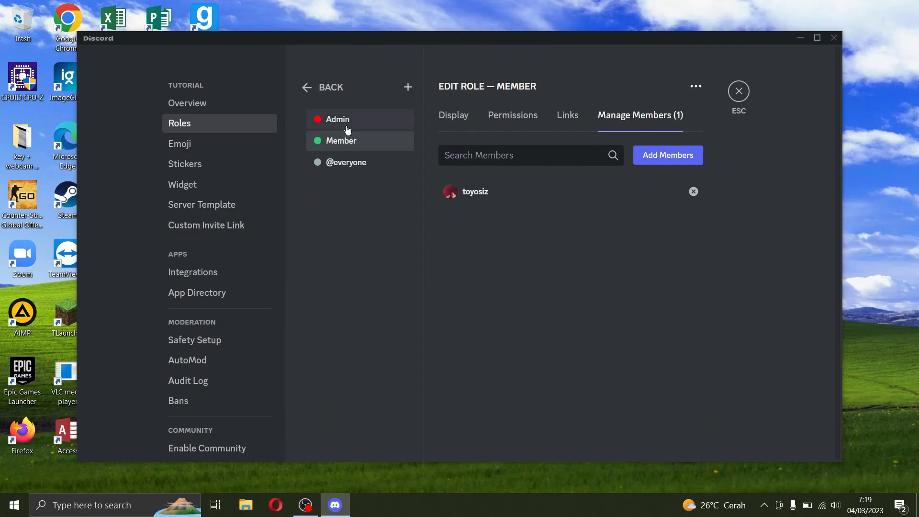
Step: Leave the server settings and check the roles on the server owner's profile
click(739, 91)
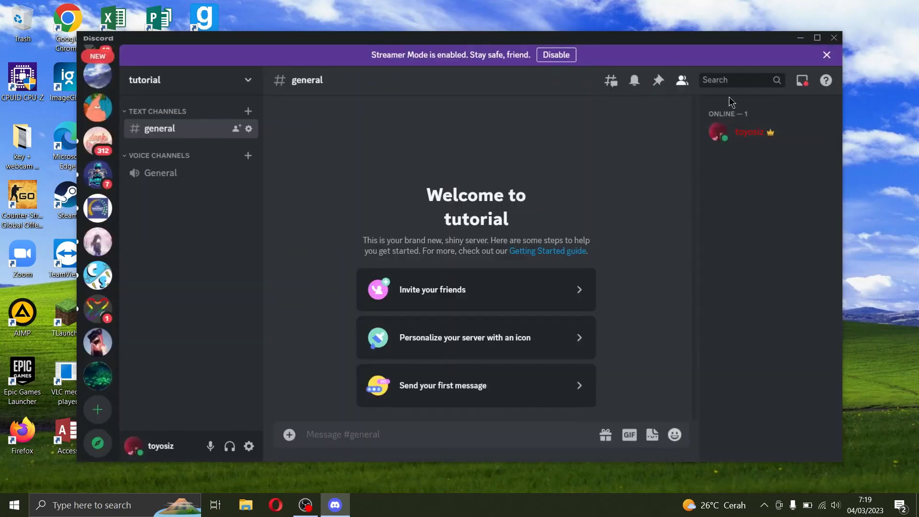
click(723, 139)
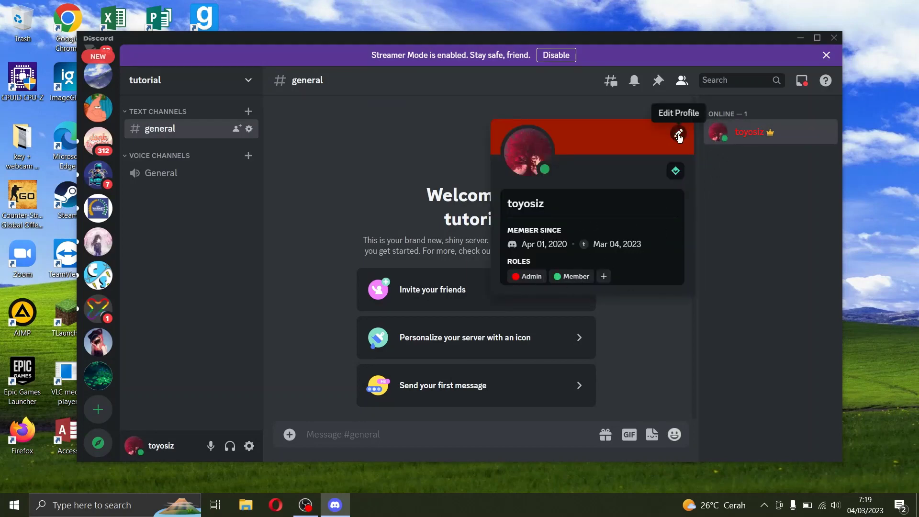
click(716, 132)
Step: Reopen the tutorial server's role settings and create a third role
click(247, 84)
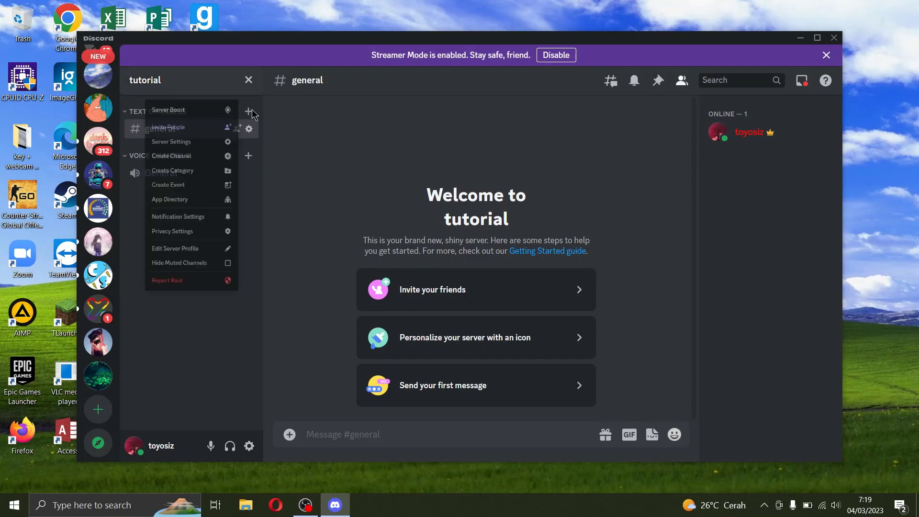
click(201, 158)
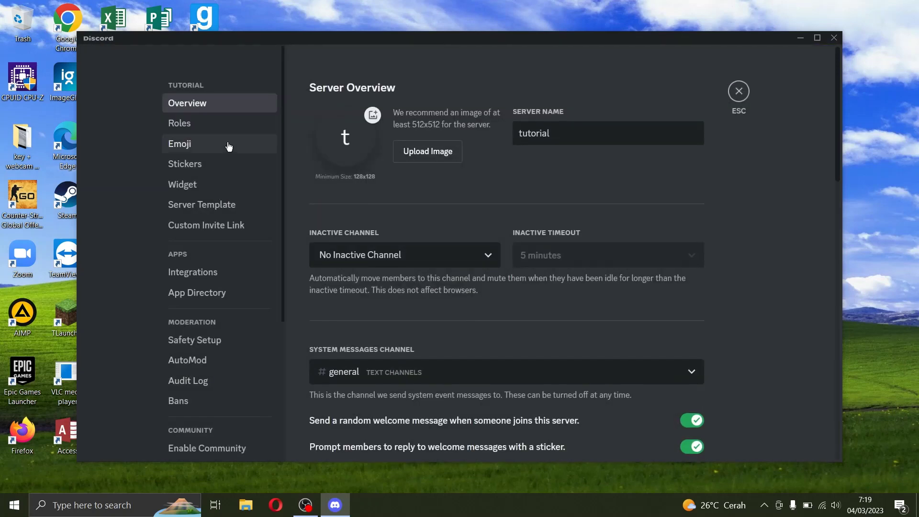
click(231, 125)
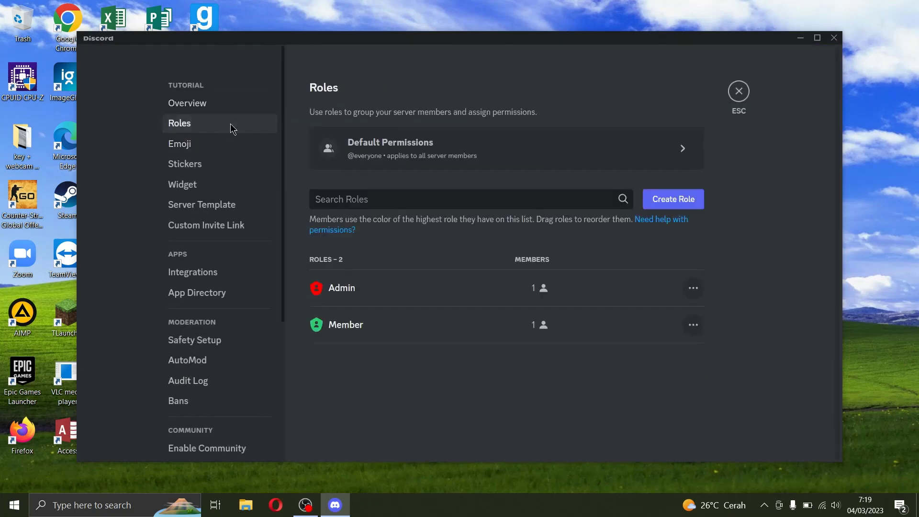
click(668, 202)
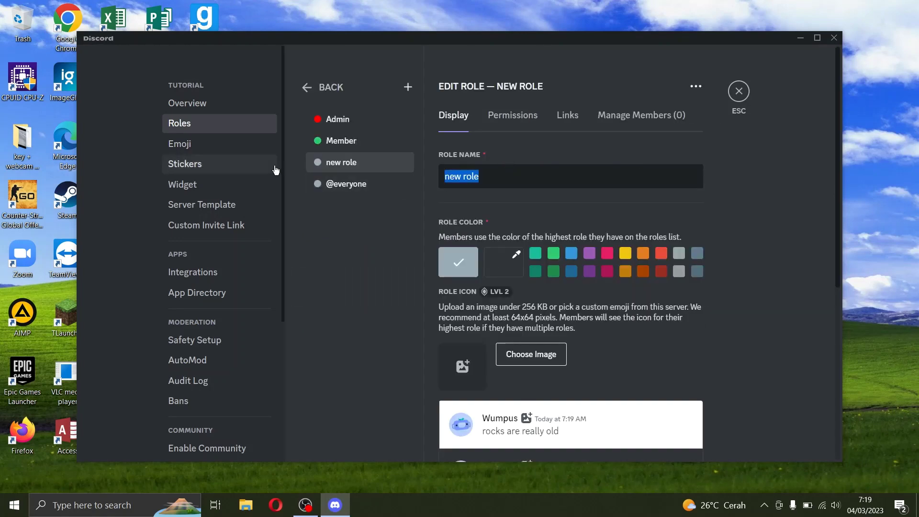
Step: Name the new role "Owner" and give it the light blue-grey color
text(Tests)
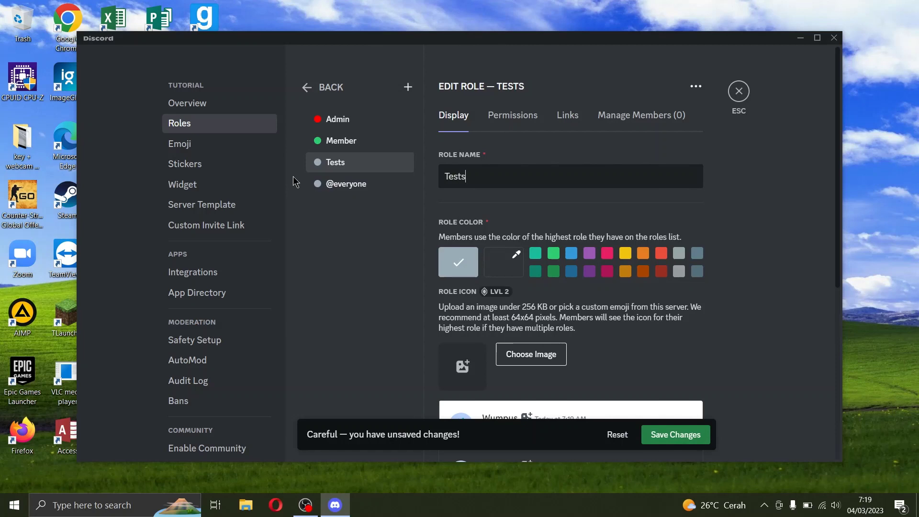
key(BackSpace)
key(BackSpace)
key(BackSpace)
key(BackSpace)
text(Owner)
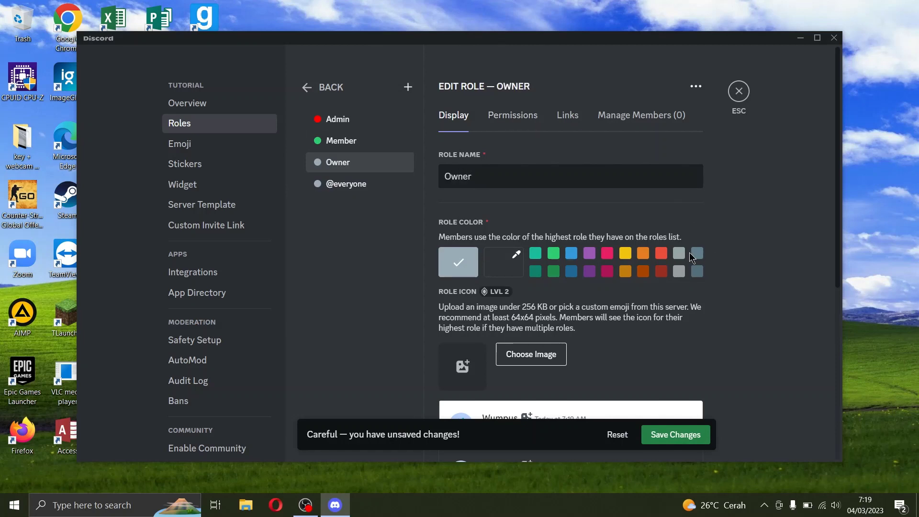
Step: Grant the Owner role the View Channels, Manage Channels, Manage Roles, and Manage Emoji and Stickers permissions
click(493, 120)
click(697, 210)
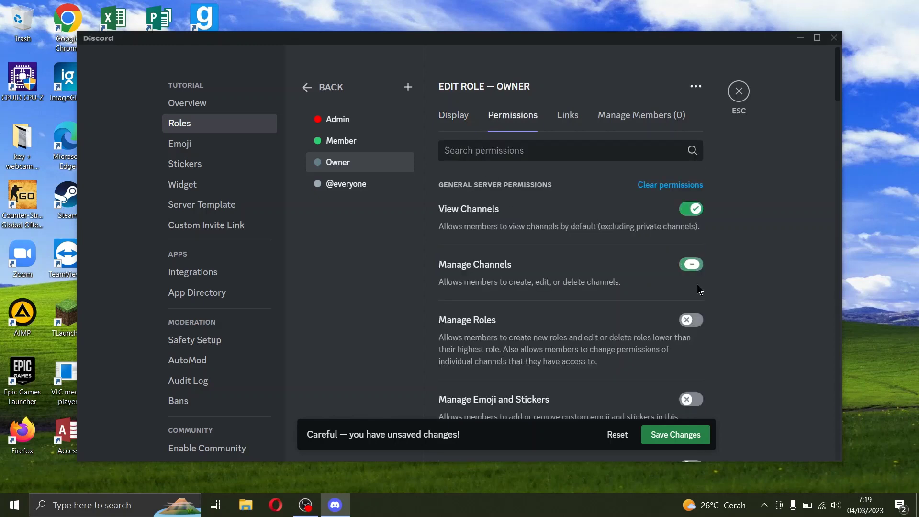
click(696, 327)
click(693, 400)
Step: Grant the Owner role the View Audit Log, Manage Webhooks and Manage Server permissions
scroll(692, 373, down, 3)
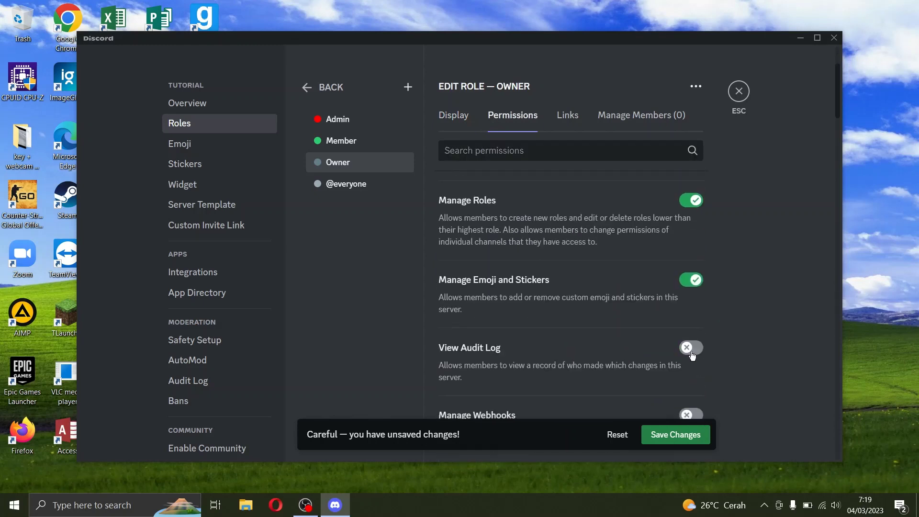
click(693, 352)
scroll(693, 355, down, 1)
scroll(693, 354, down, 1)
click(692, 349)
click(692, 365)
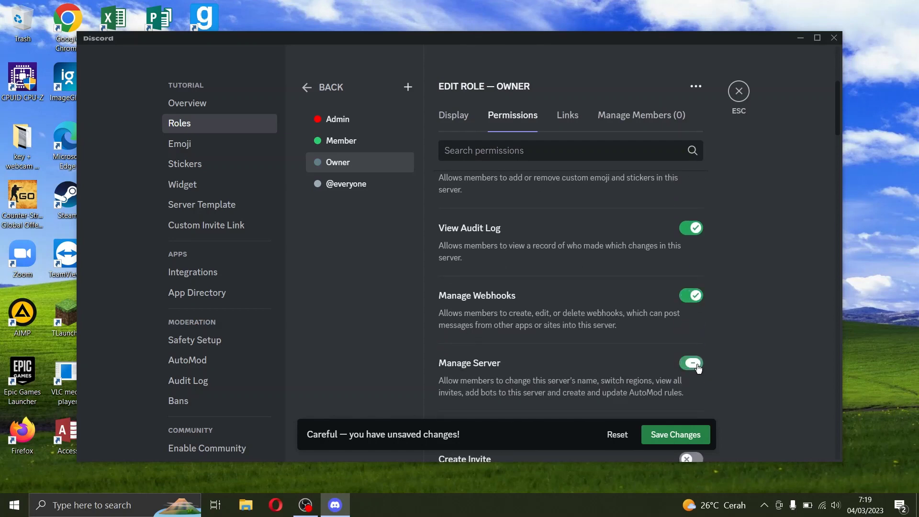
Step: Allow the Owner role to Create Invite, Change Nickname and Manage Nicknames in the membership permissions
scroll(689, 373, down, 1)
click(689, 400)
scroll(691, 383, down, 2)
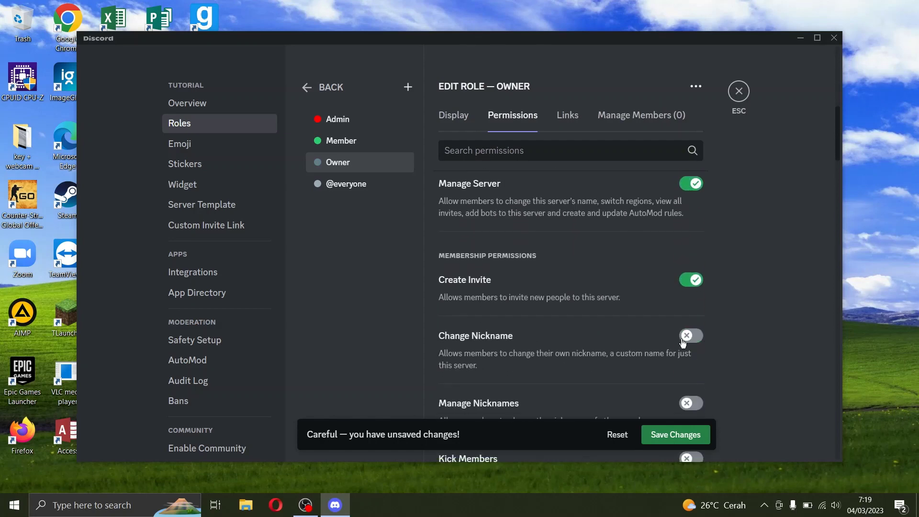
click(693, 336)
scroll(693, 340, down, 1)
click(693, 343)
Step: Enable the Kick Members, Ban Members and Timeout Members permissions for the Owner role
click(691, 399)
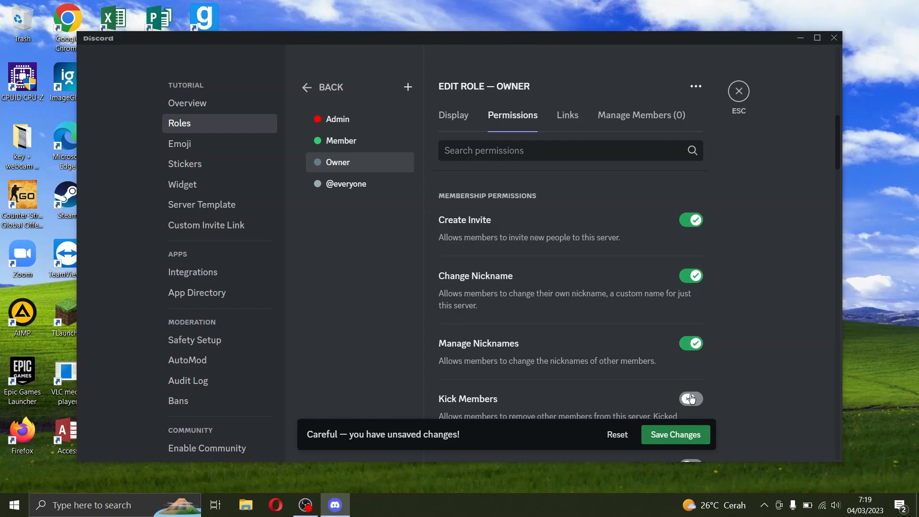
scroll(691, 306, down, 5)
scroll(688, 264, up, 2)
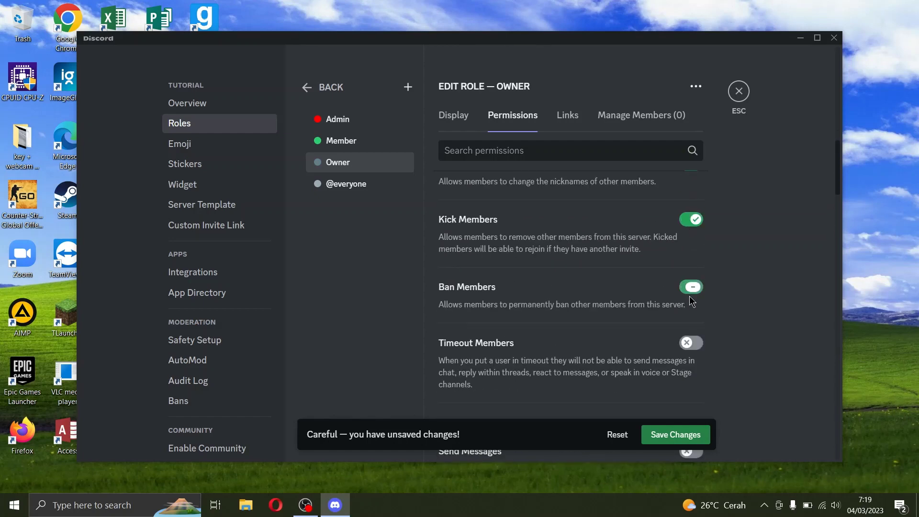
scroll(689, 307, down, 1)
scroll(689, 311, up, 1)
click(691, 342)
Step: Enable Send Messages, Send Messages in Threads, Create Public Threads and Create Private Threads for the Owner role
scroll(693, 311, down, 2)
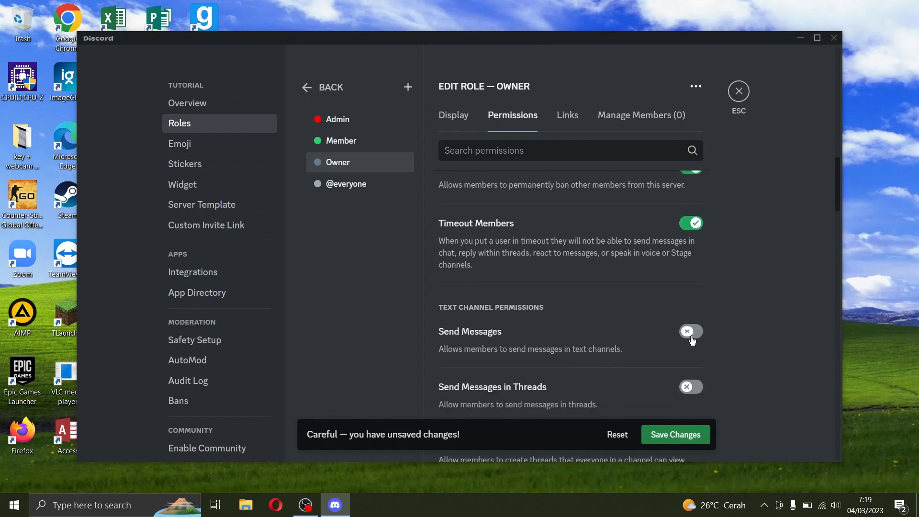
click(691, 331)
scroll(694, 312, down, 2)
click(691, 267)
click(691, 323)
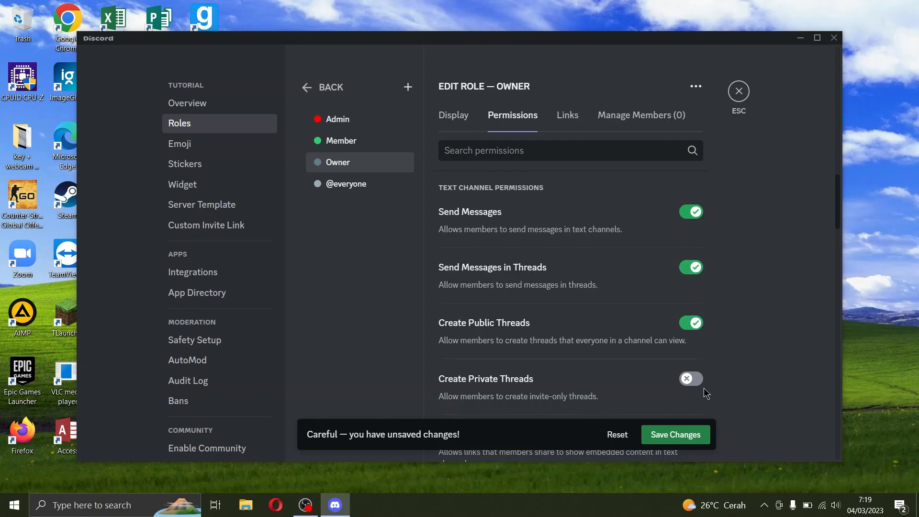
click(691, 378)
Step: Enable the Embed Links, Attach Files, Add Reactions and Use External Emoji permissions for the Owner role
scroll(693, 349, down, 2)
click(691, 314)
click(695, 382)
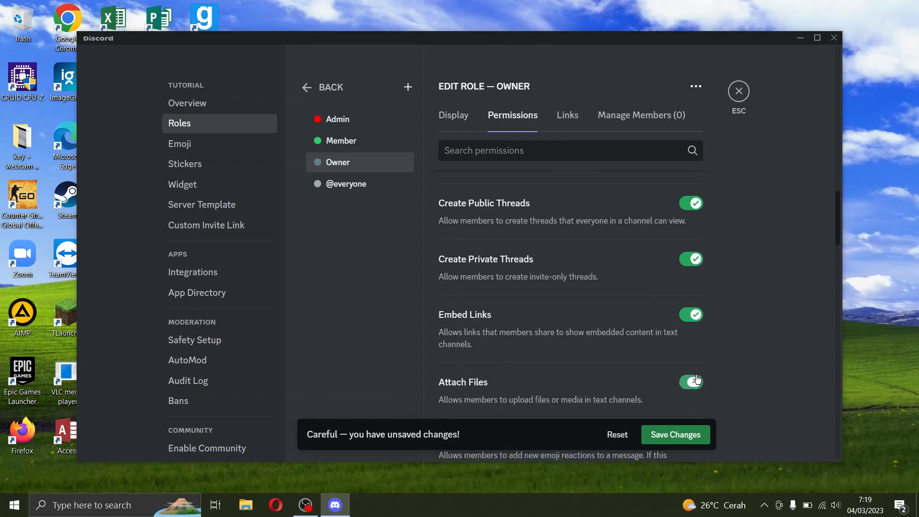
scroll(689, 311, down, 5)
click(691, 218)
scroll(683, 254, up, 2)
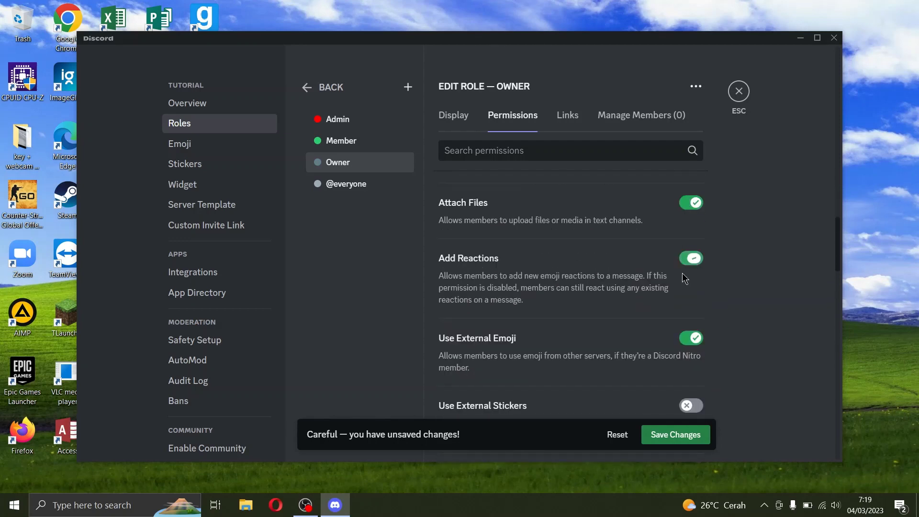
scroll(684, 287, down, 2)
click(691, 285)
click(691, 353)
scroll(694, 325, down, 2)
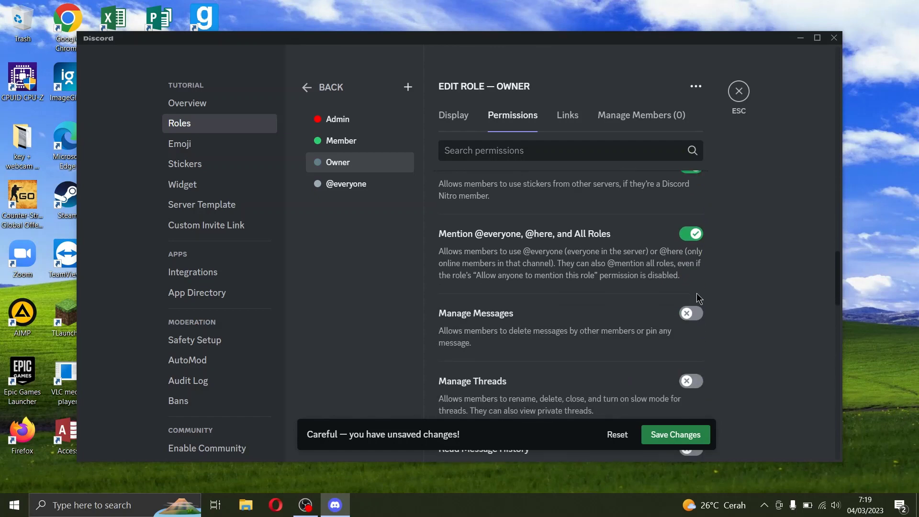
click(691, 381)
Step: Enable Read Message History, Send Text-to-Speech Messages and Use Application Commands for the Owner role
scroll(694, 364, down, 2)
click(690, 329)
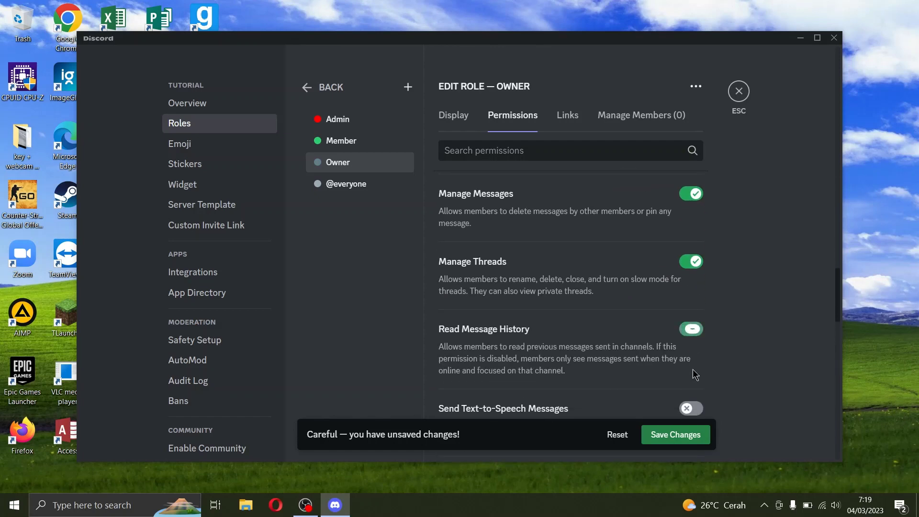
click(691, 408)
scroll(689, 335, down, 3)
scroll(687, 283, down, 2)
click(691, 236)
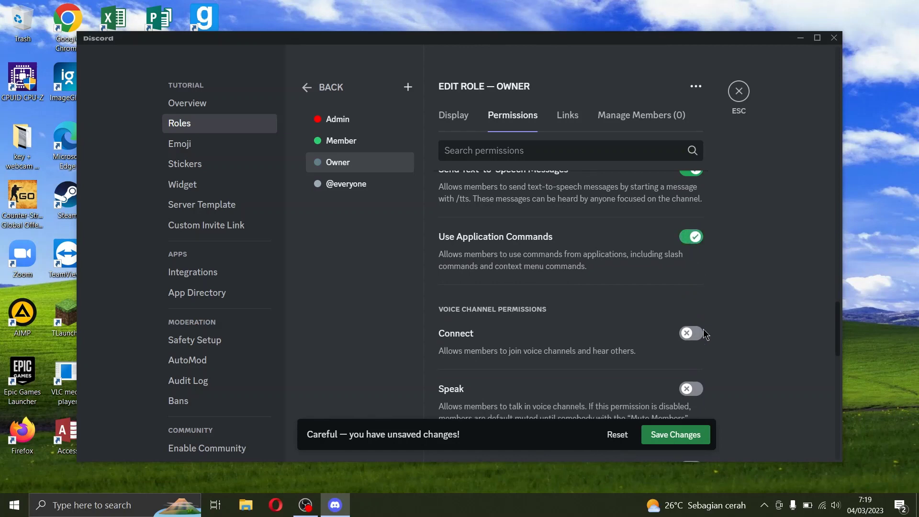
Step: Enable the voice permissions Connect, Speak, Video, Use Activities and Use Voice Activity for the Owner role
click(691, 333)
click(694, 390)
scroll(699, 334, down, 2)
scroll(693, 307, down, 3)
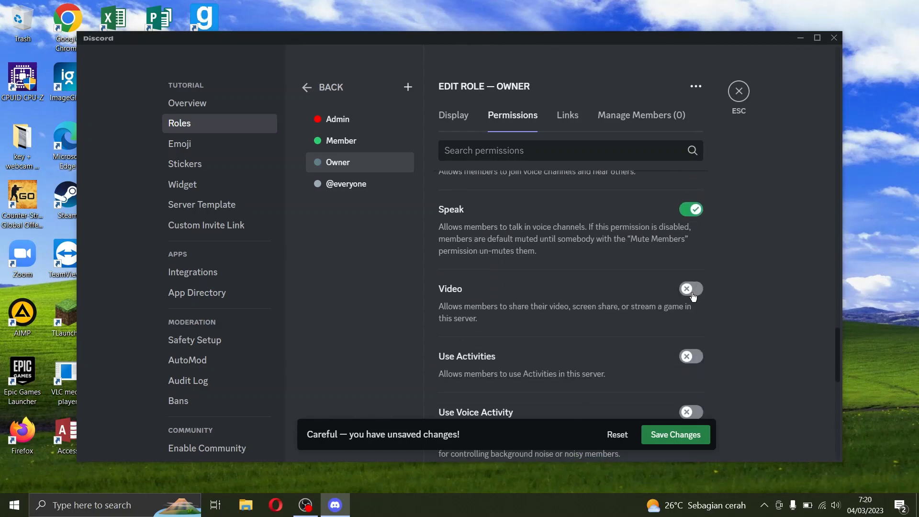
click(691, 288)
click(692, 356)
click(691, 412)
Step: Enable the Priority Speaker, Mute Members, Deafen Members and Move Members permissions for the Owner role
scroll(674, 320, down, 7)
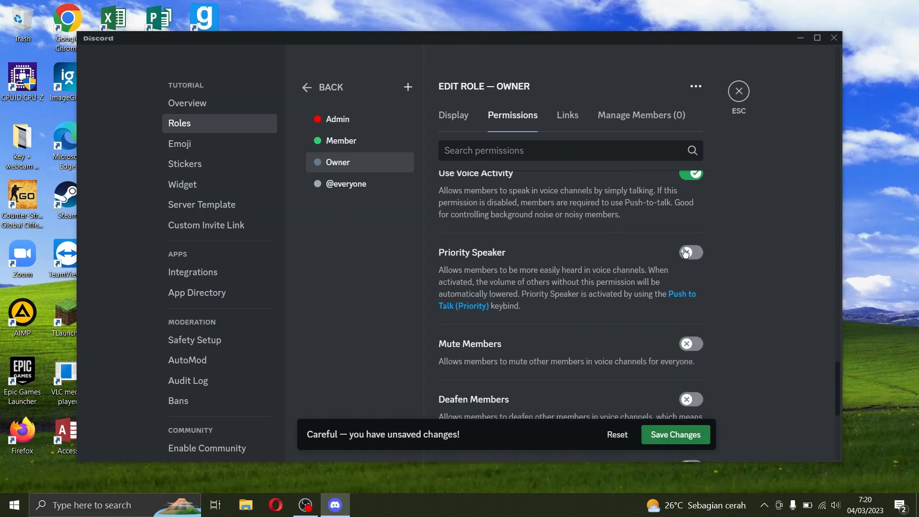
click(691, 253)
click(692, 344)
click(691, 399)
scroll(693, 383, down, 3)
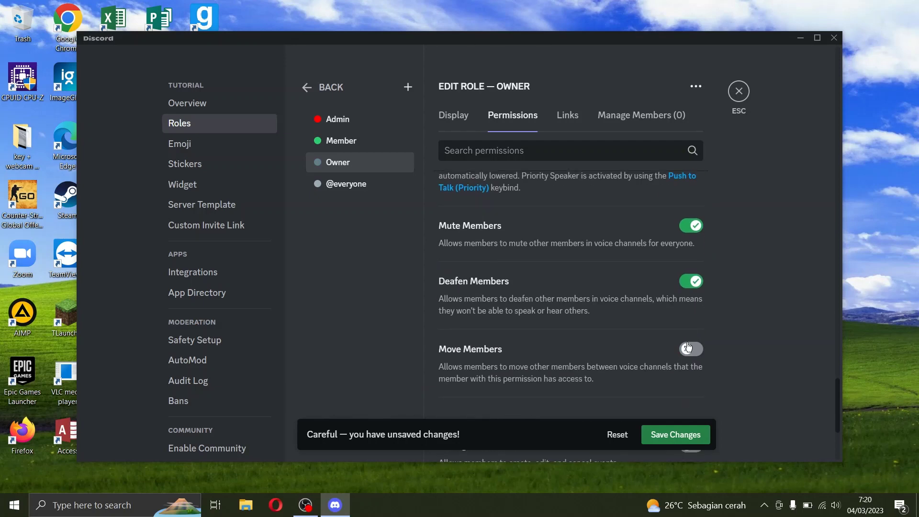
click(691, 349)
Step: Enable Manage Events and Administrator for the Owner role, save the changes and leave the server settings
scroll(696, 345, down, 3)
click(699, 325)
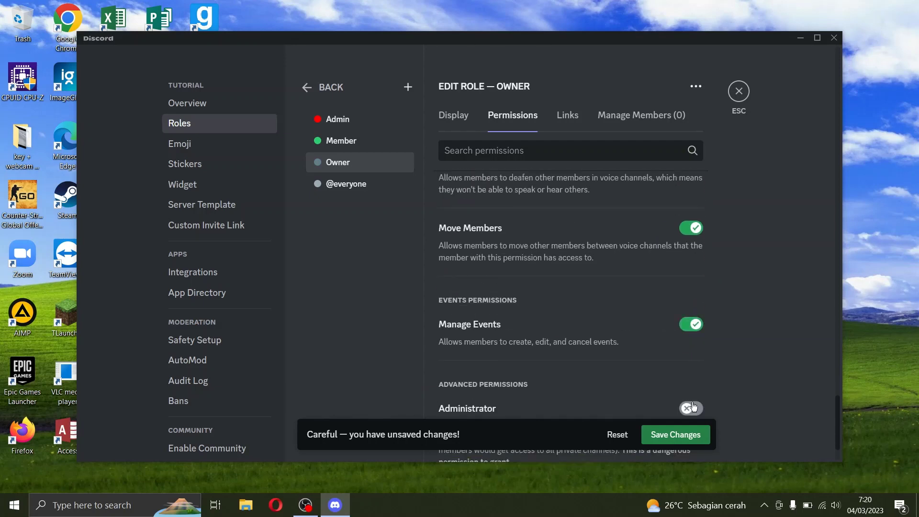
click(692, 408)
scroll(704, 335, down, 2)
click(676, 438)
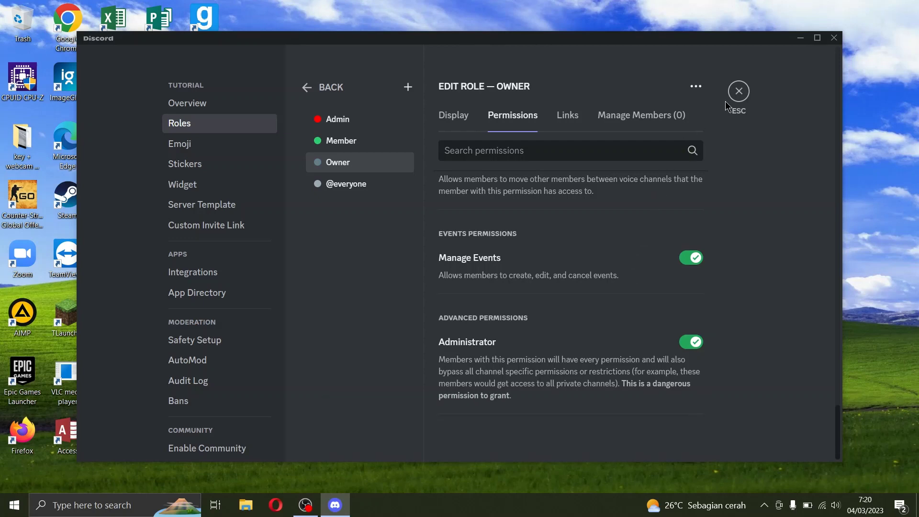
click(736, 92)
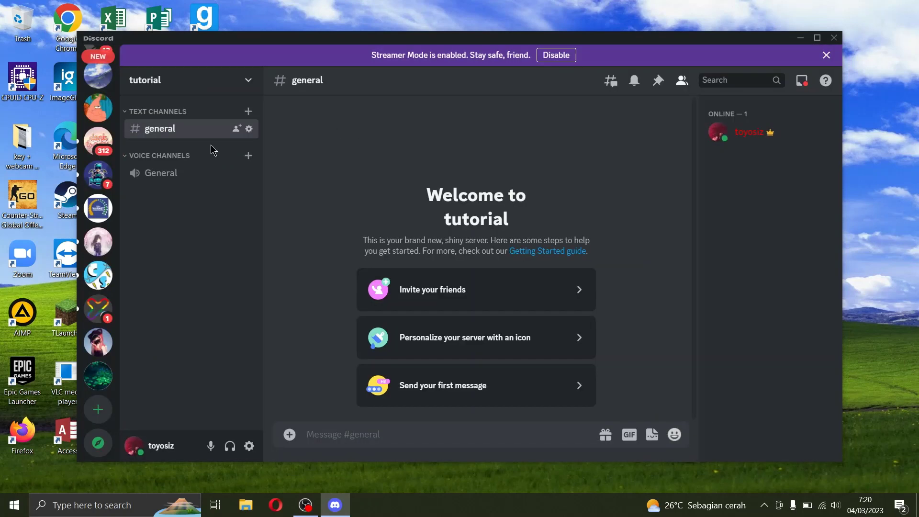
Step: Assign the Owner role to the server's online member from their profile card
click(779, 132)
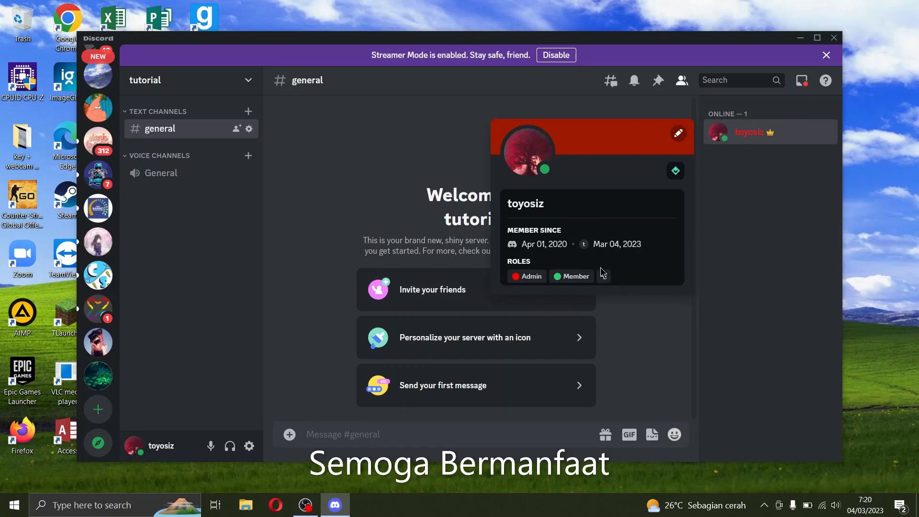
click(604, 277)
click(579, 331)
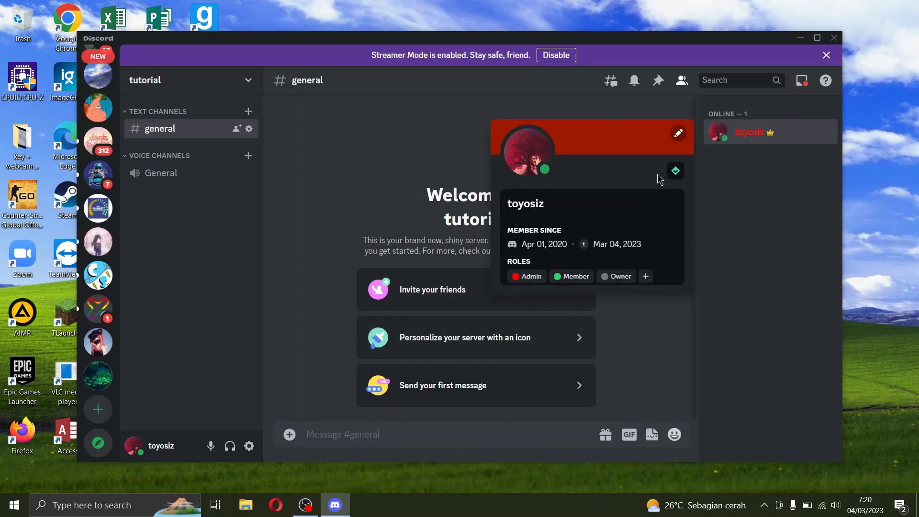
Step: Remove the Owner, Member and Admin roles from the member's profile card and close the card
click(604, 276)
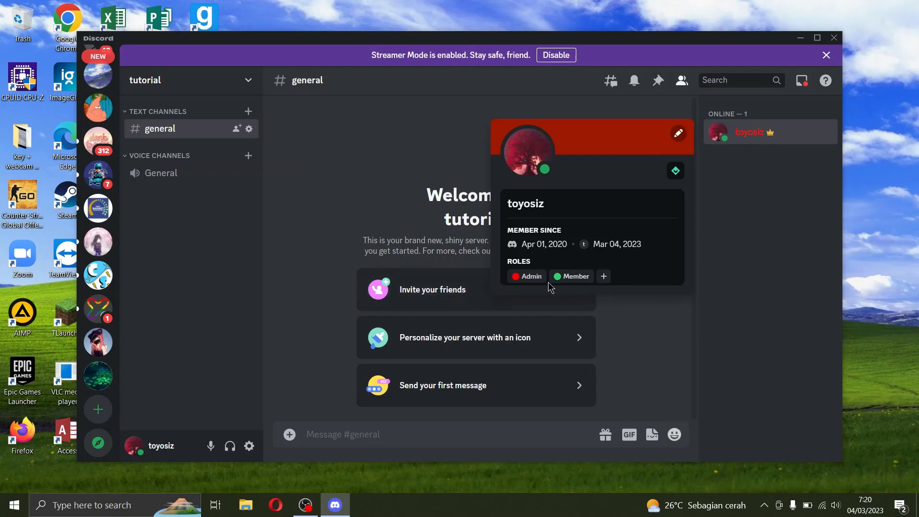
click(557, 276)
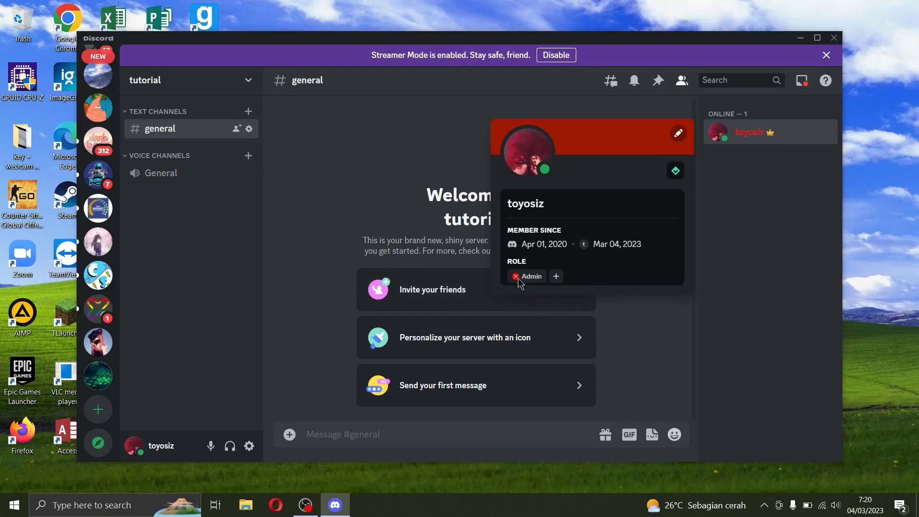
click(516, 276)
click(718, 232)
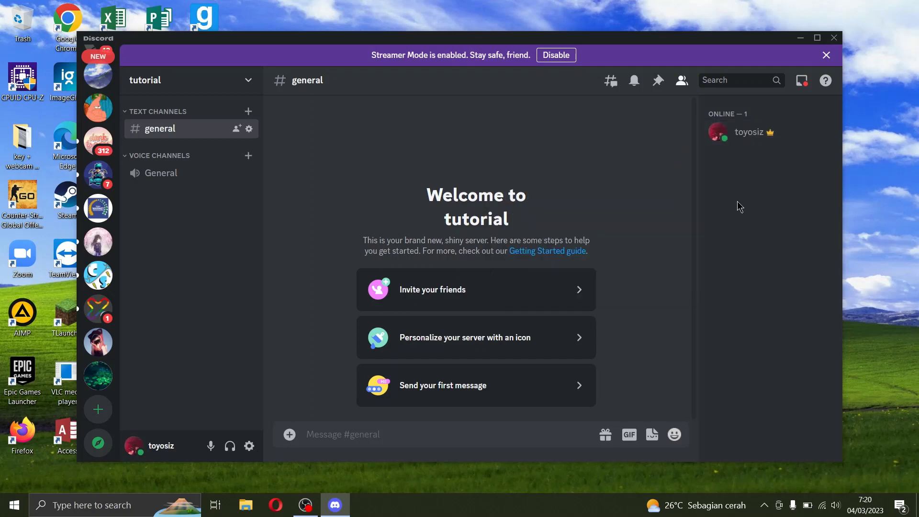